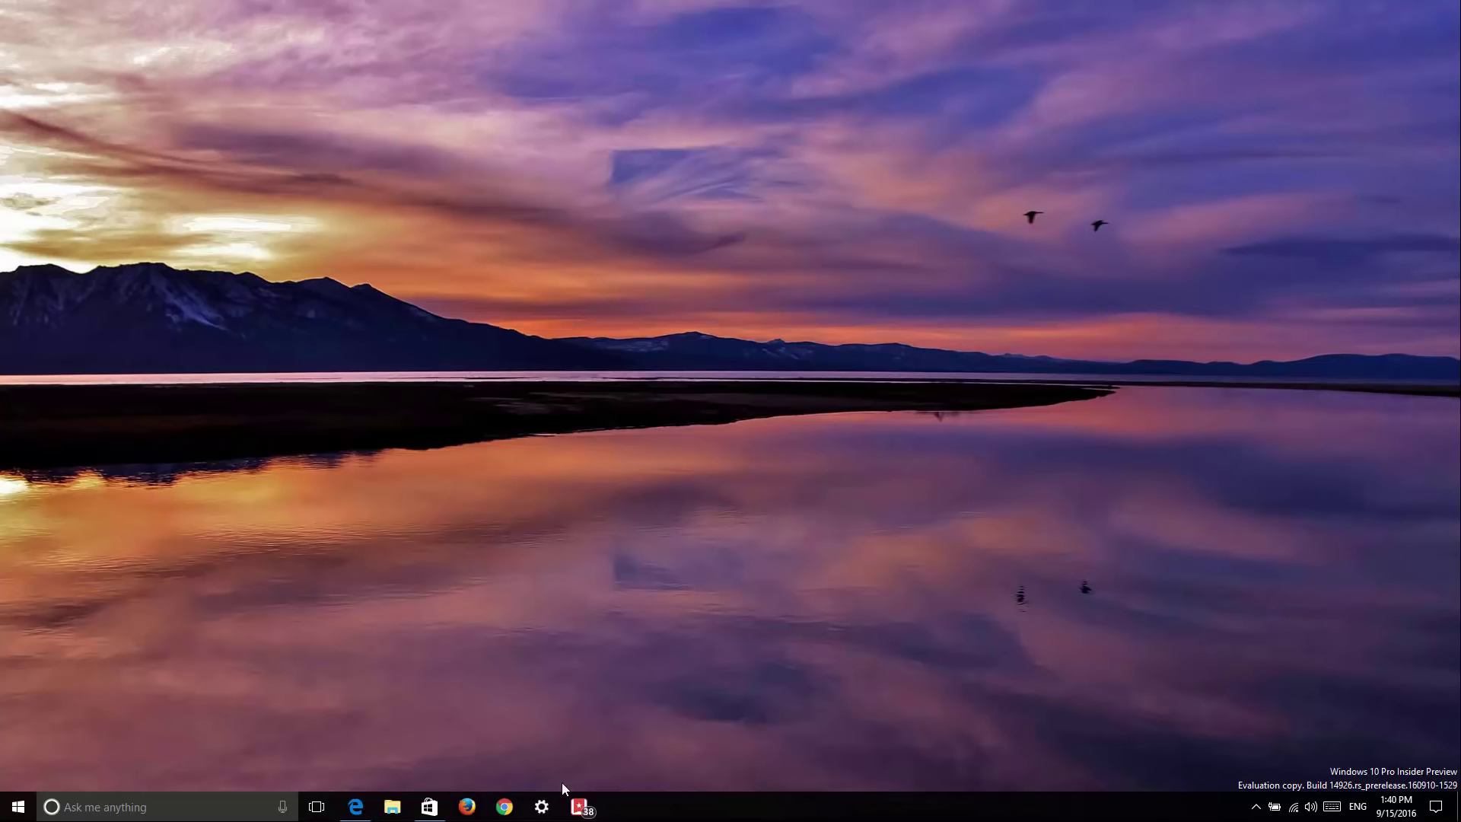
# Open Windows Settings, then move and enlarge its window
pyautogui.click(541, 806)
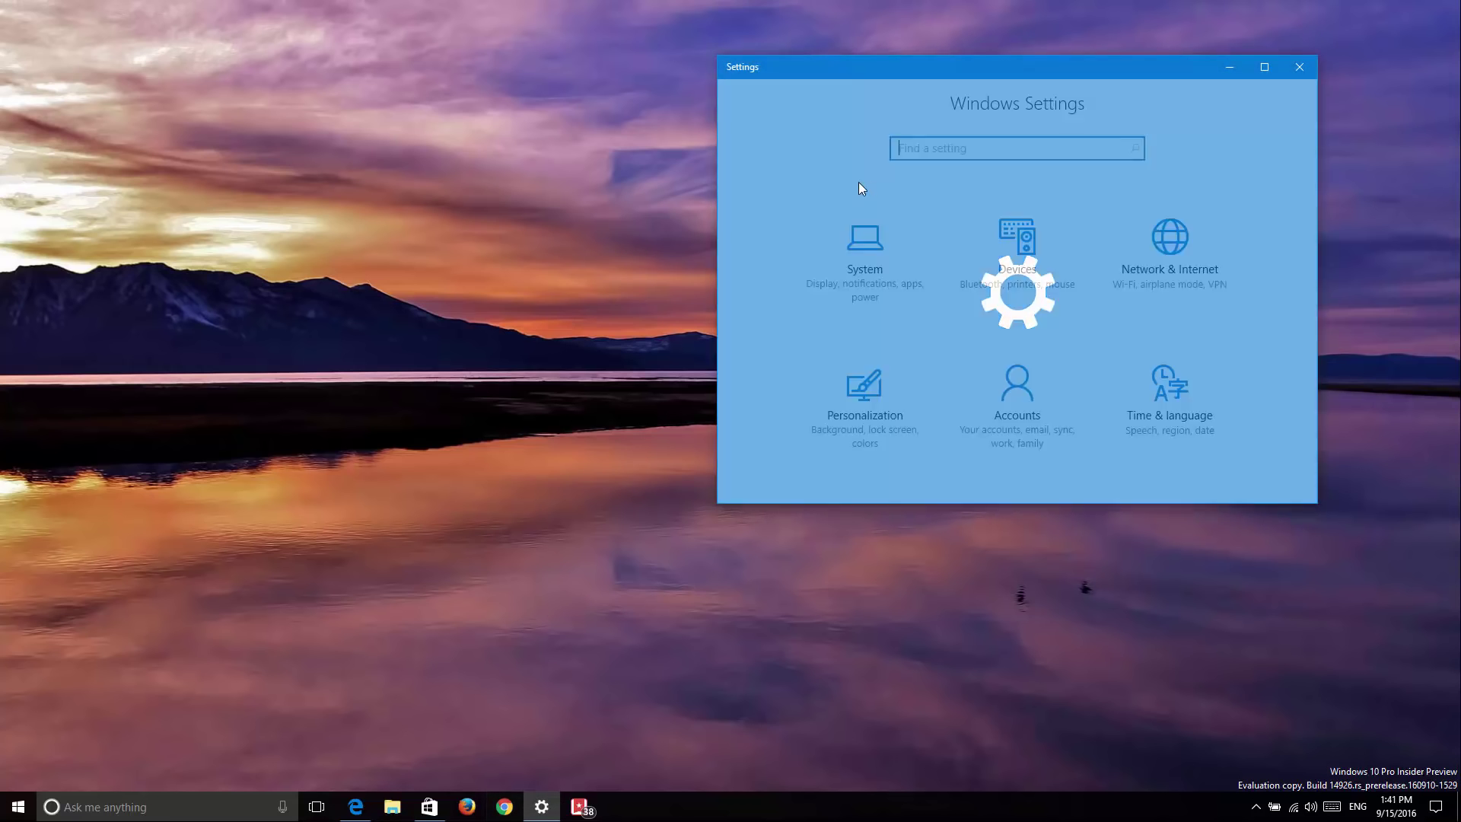
pyautogui.moveTo(838, 63)
pyautogui.mouseDown()
pyautogui.moveTo(593, 93)
pyautogui.moveTo(431, 83)
pyautogui.mouseUp()
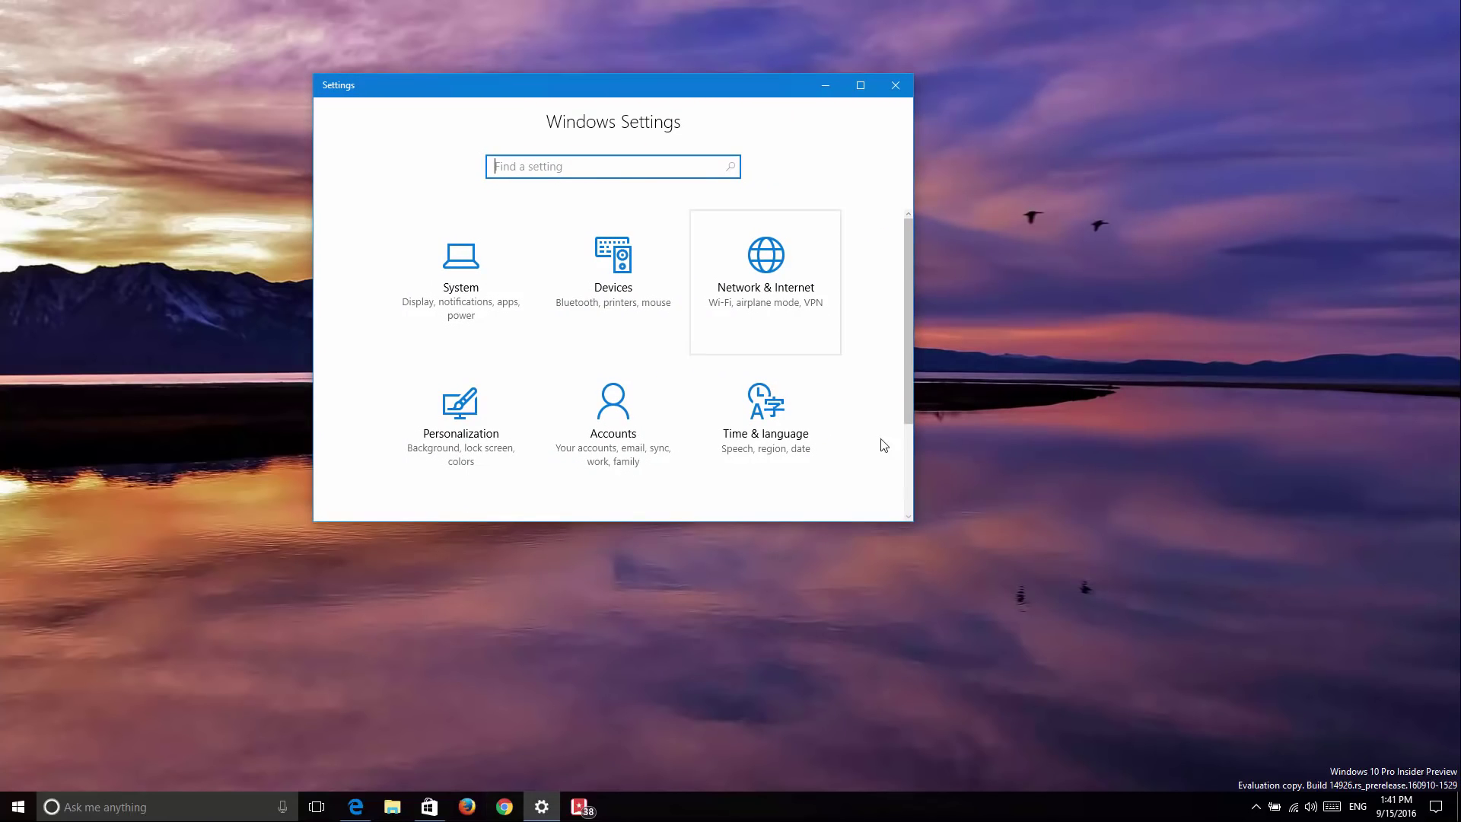
pyautogui.moveTo(911, 526)
pyautogui.mouseDown()
pyautogui.moveTo(1009, 689)
pyautogui.moveTo(1094, 728)
pyautogui.mouseUp()
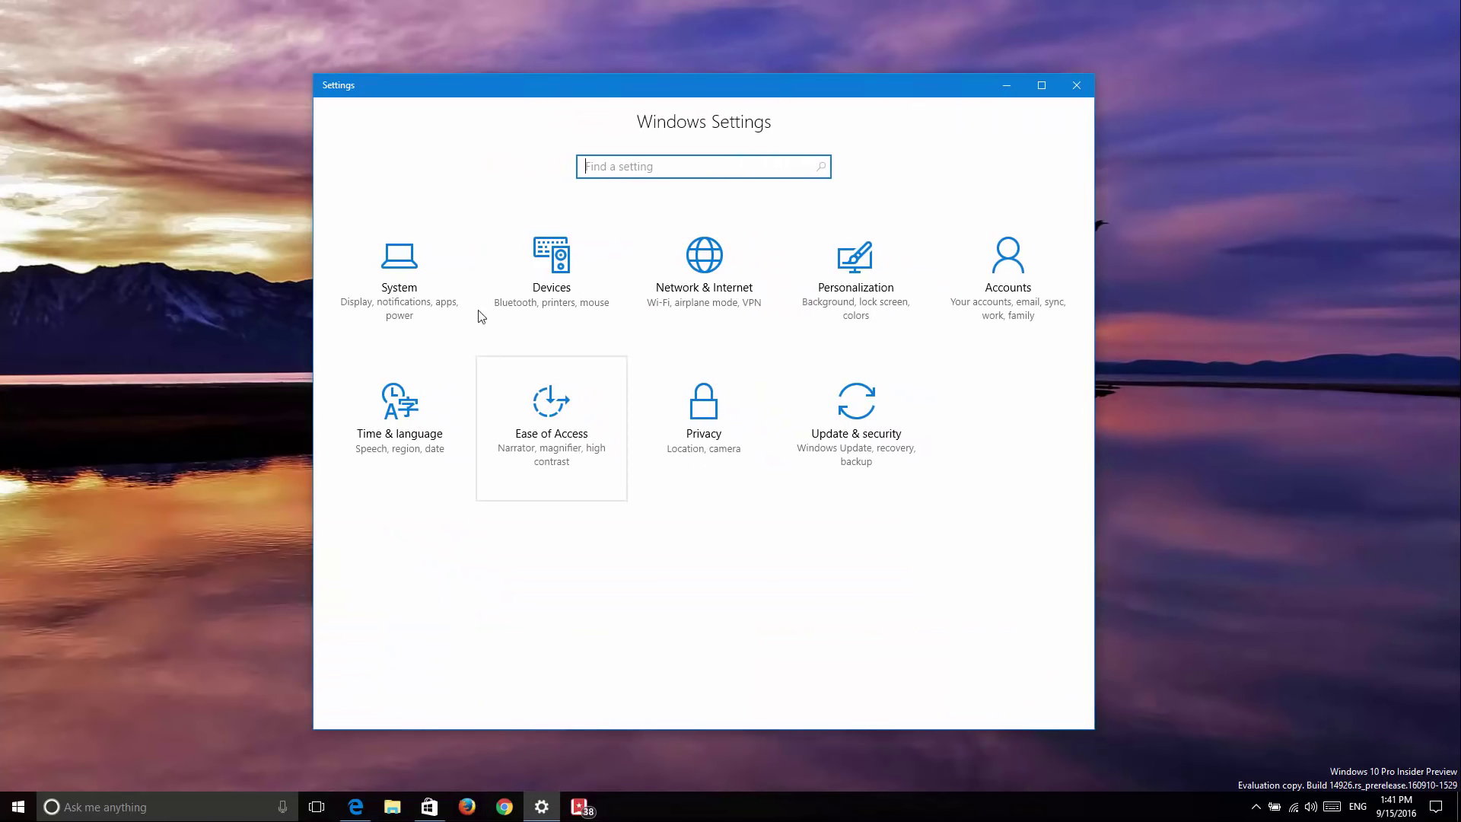
# Review This PC (C:) storage use (34.7 GB of 111 GB), then return to Settings home
pyautogui.click(395, 274)
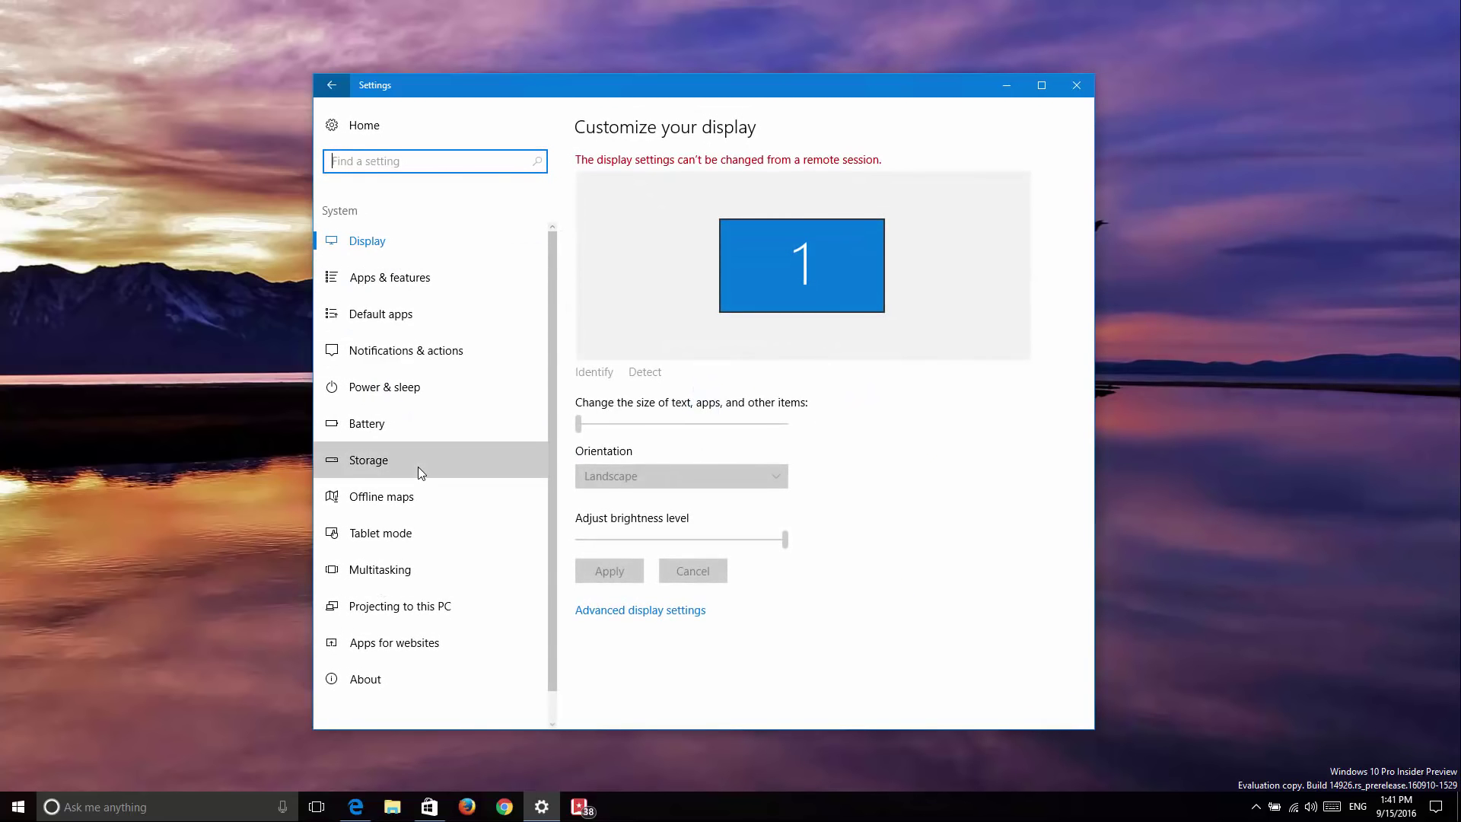
pyautogui.click(418, 464)
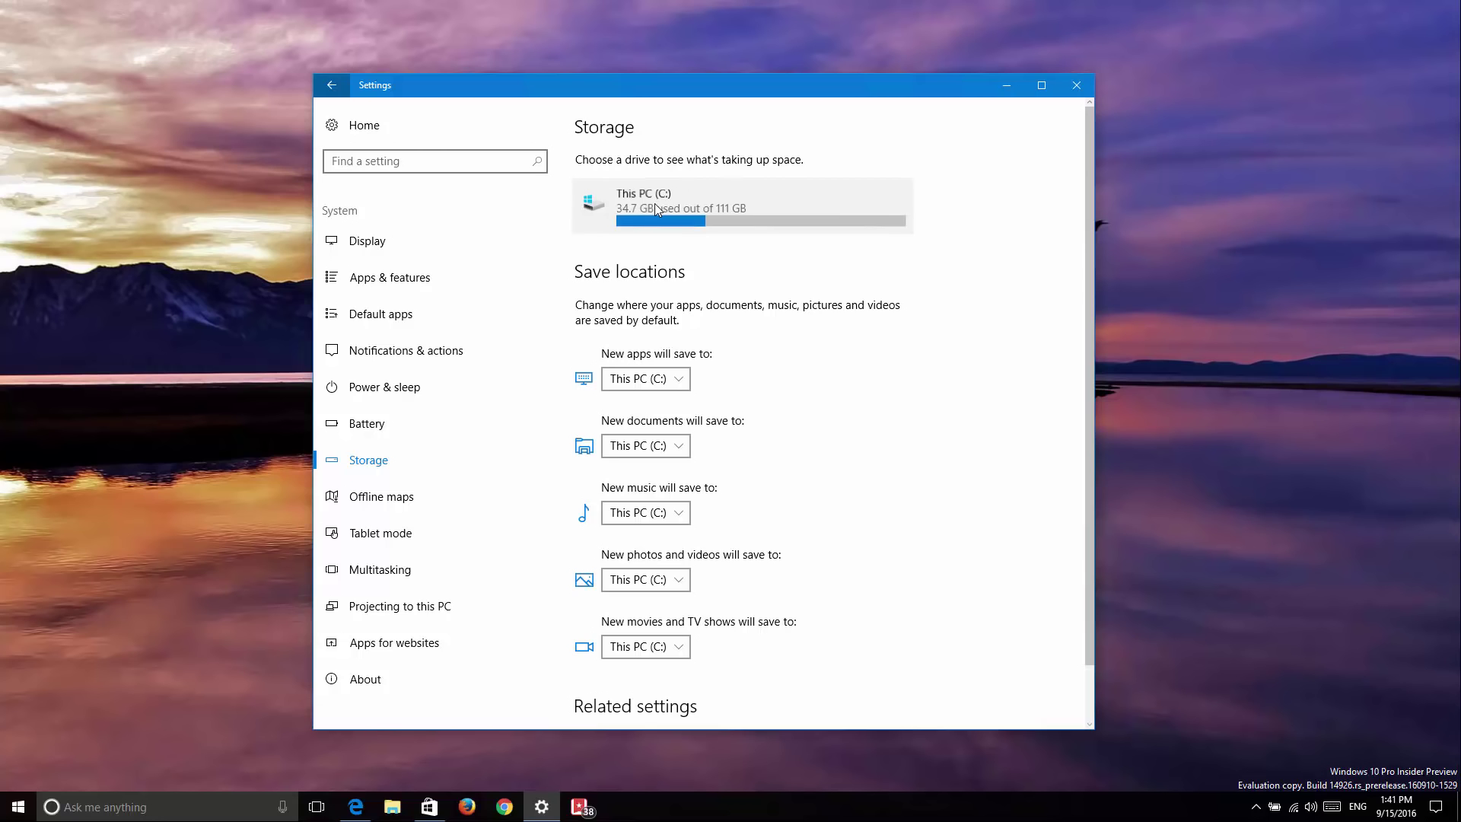
pyautogui.click(657, 208)
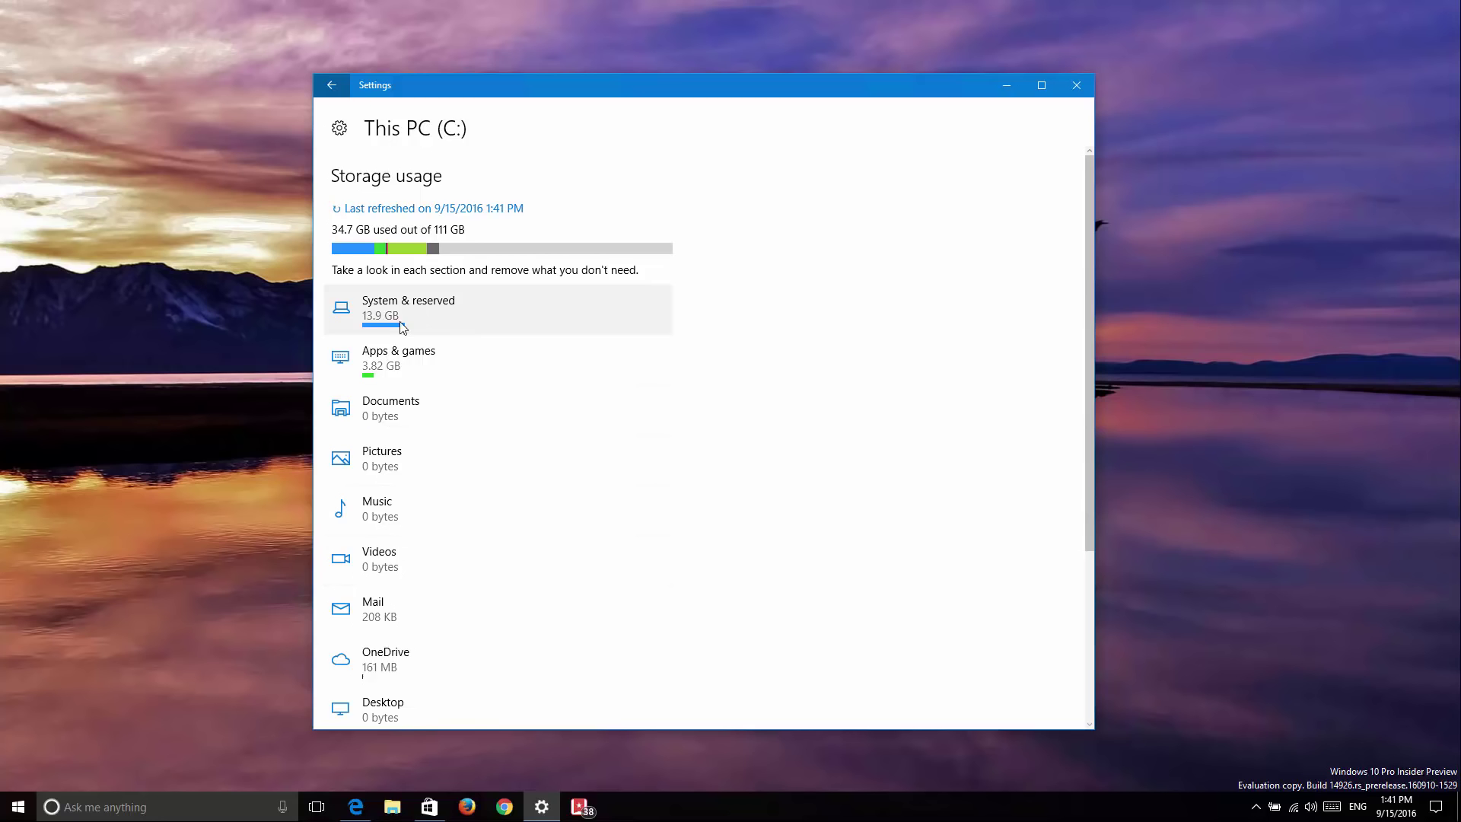
pyautogui.scroll(-5, 440, 458)
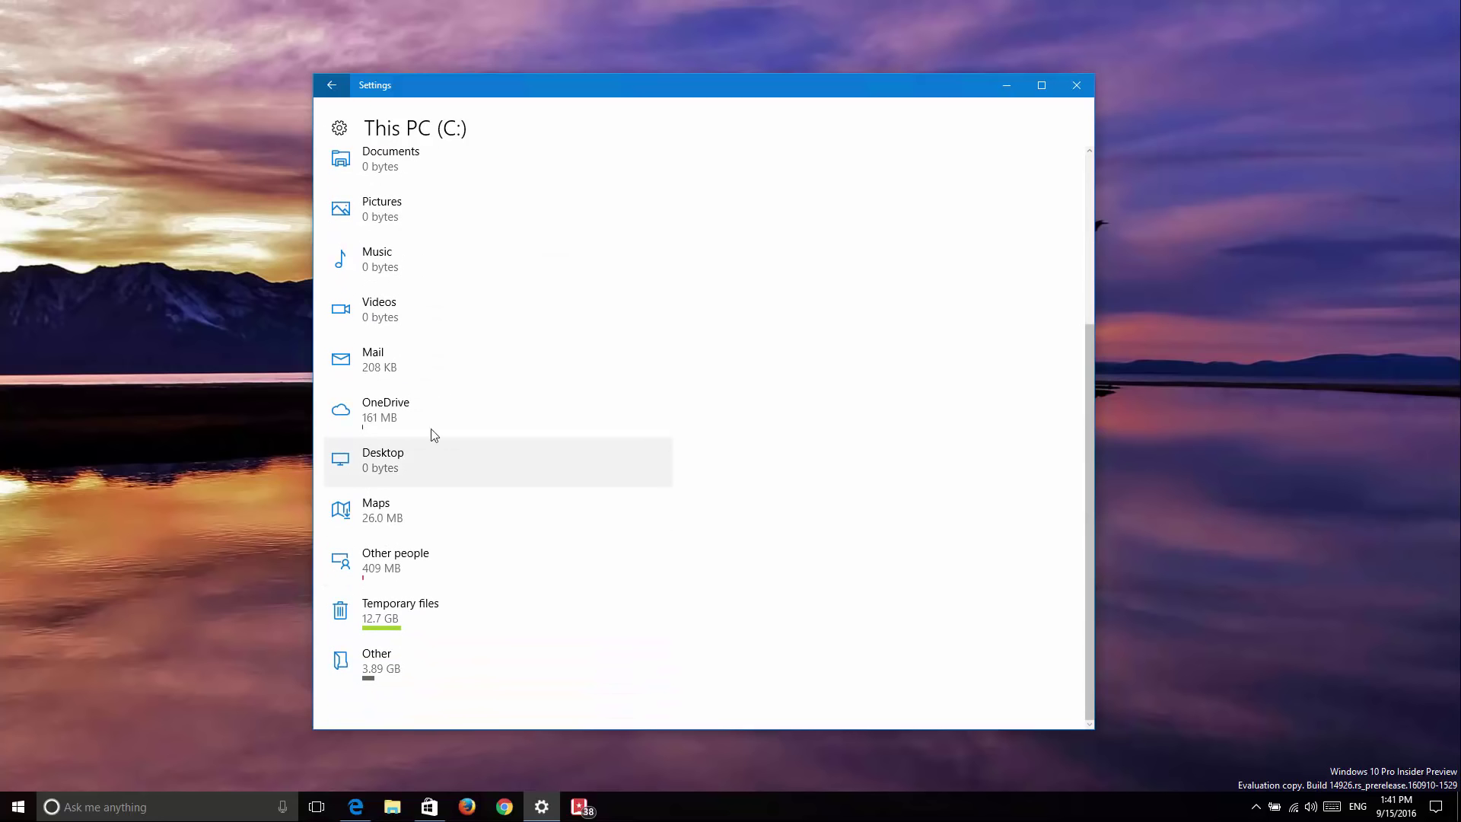
pyautogui.scroll(4, 343, 334)
pyautogui.scroll(1, 344, 333)
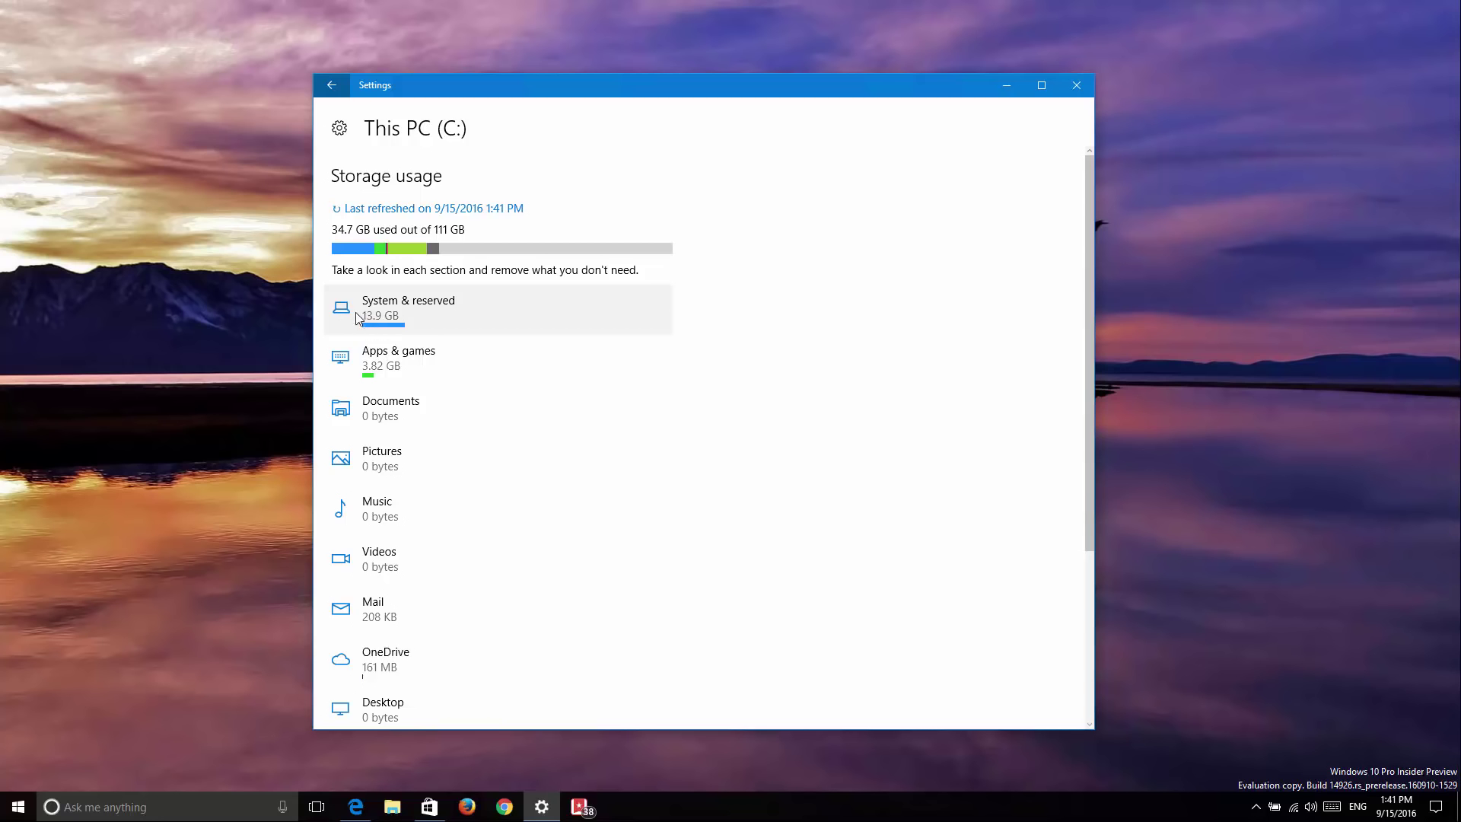
pyautogui.hotkey('alt', 'Left')
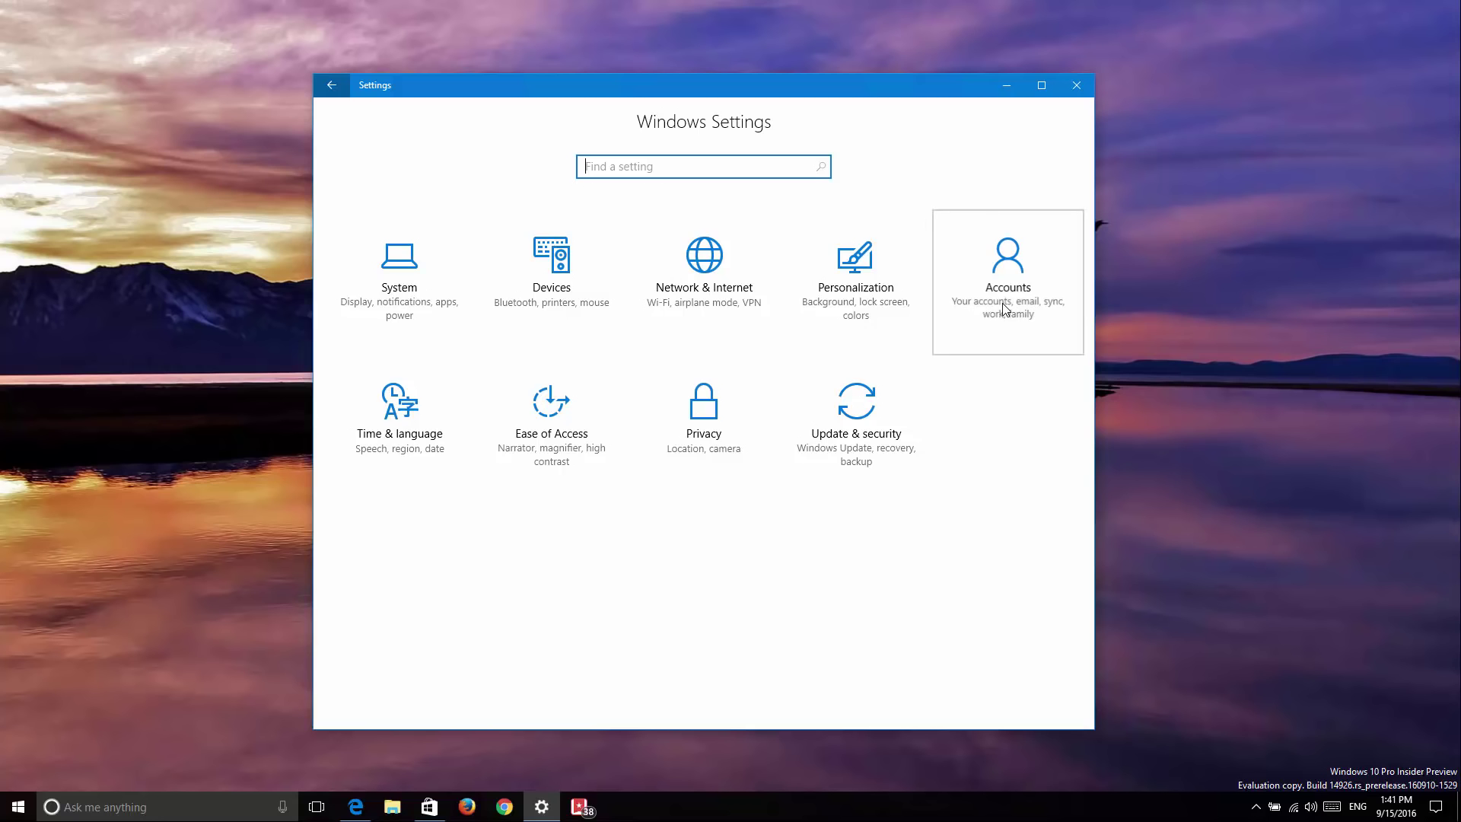
# Check the Accounts Windows Anywhere and Sync your settings pages, leaving sync on, then close Settings
pyautogui.click(1003, 305)
pyautogui.click(415, 454)
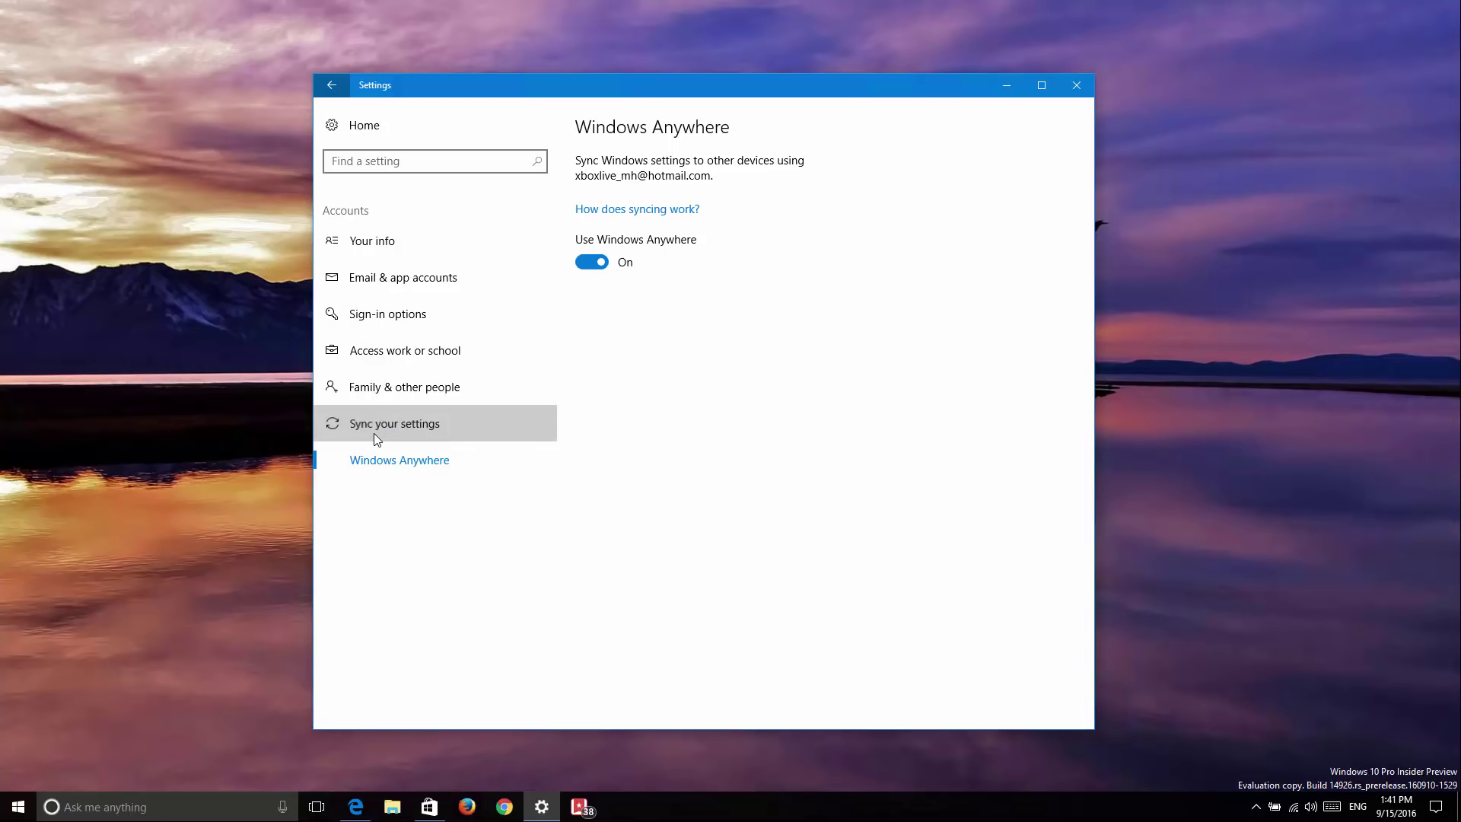
pyautogui.click(373, 433)
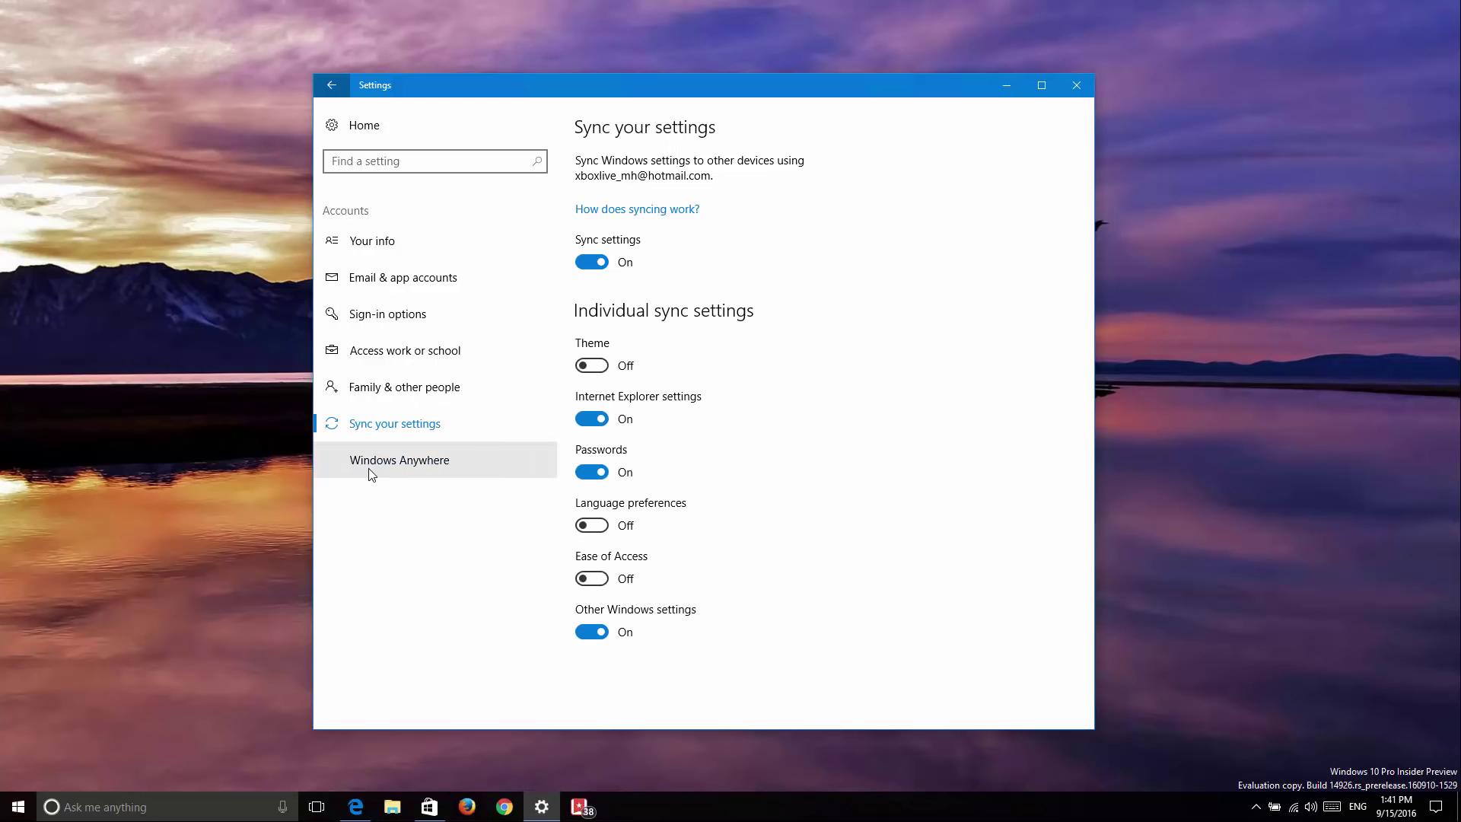
pyautogui.click(370, 470)
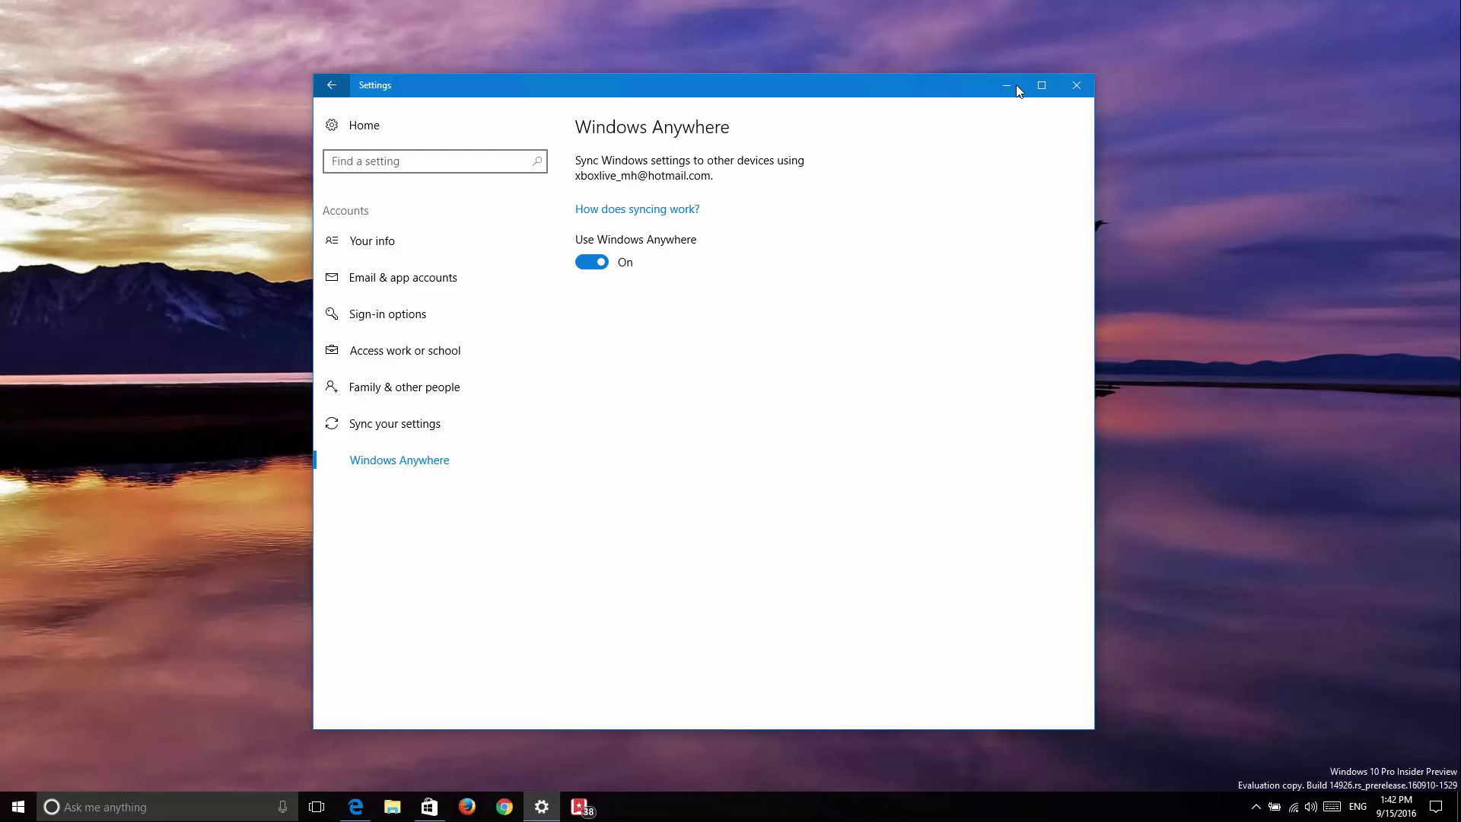
pyautogui.click(1076, 86)
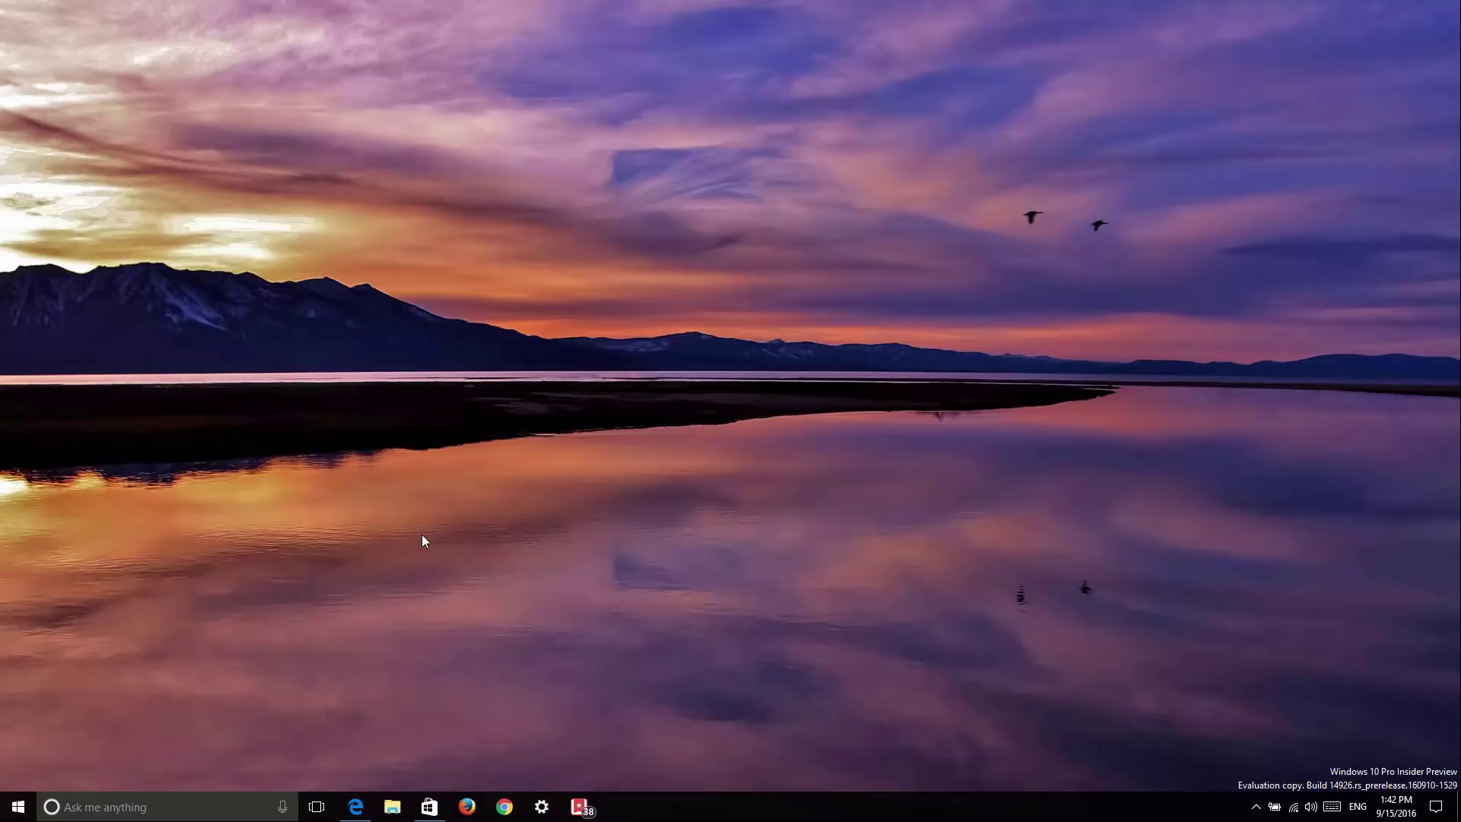
# Restore the Edge window showing Bing and open its Settings pane
pyautogui.click(356, 807)
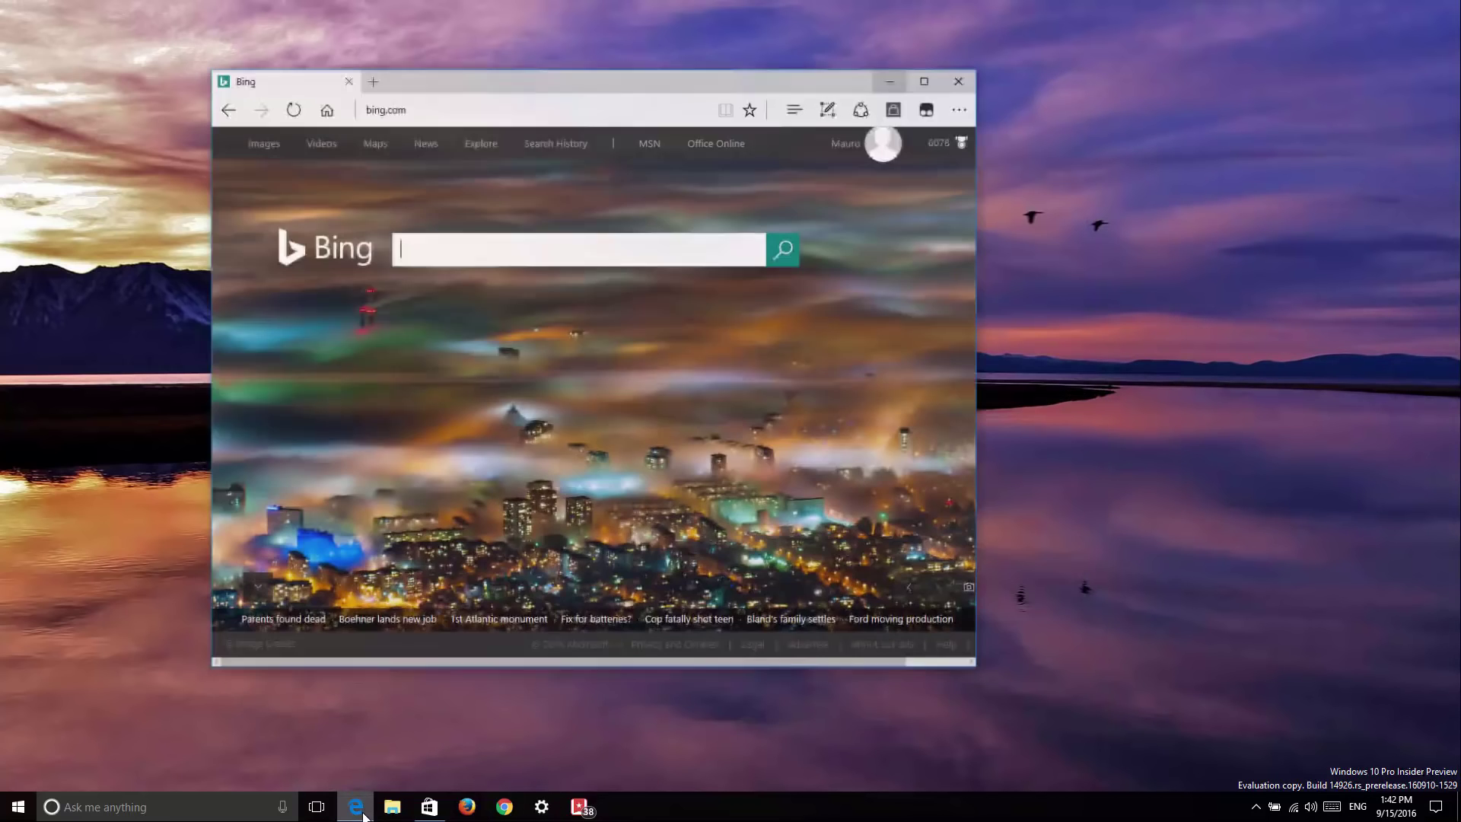
pyautogui.moveTo(359, 340)
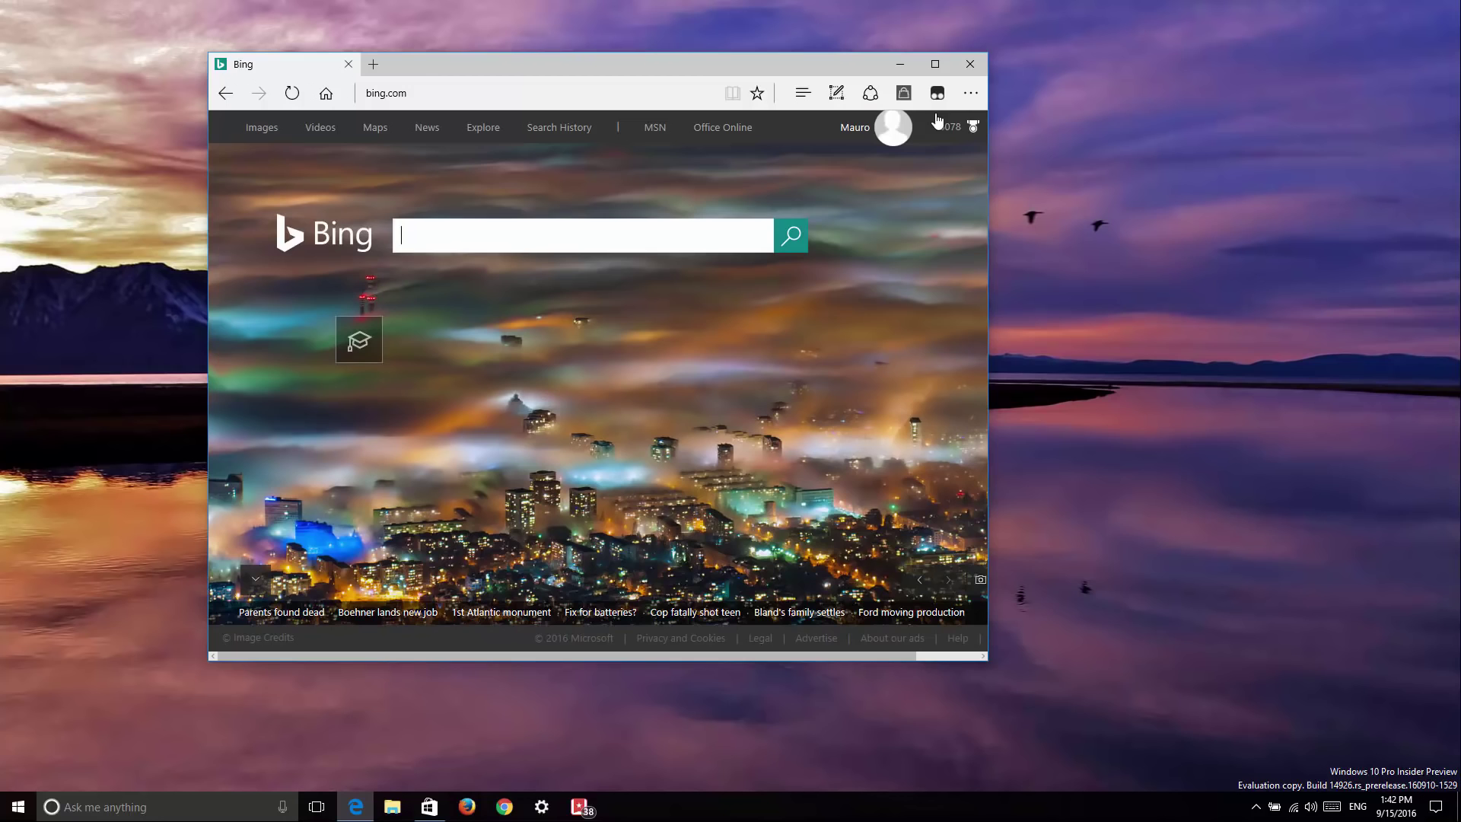
pyautogui.click(972, 95)
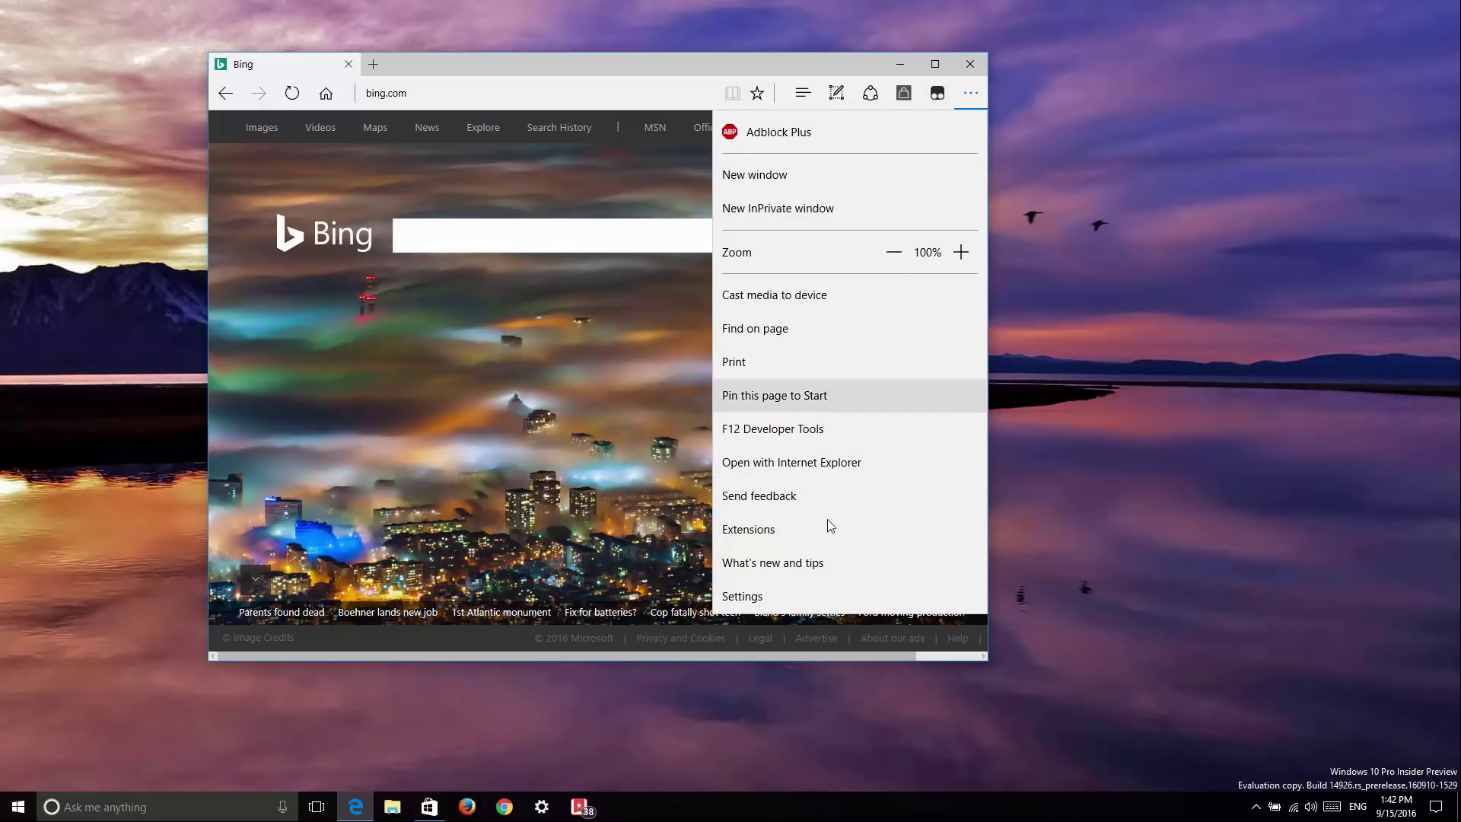
pyautogui.click(795, 592)
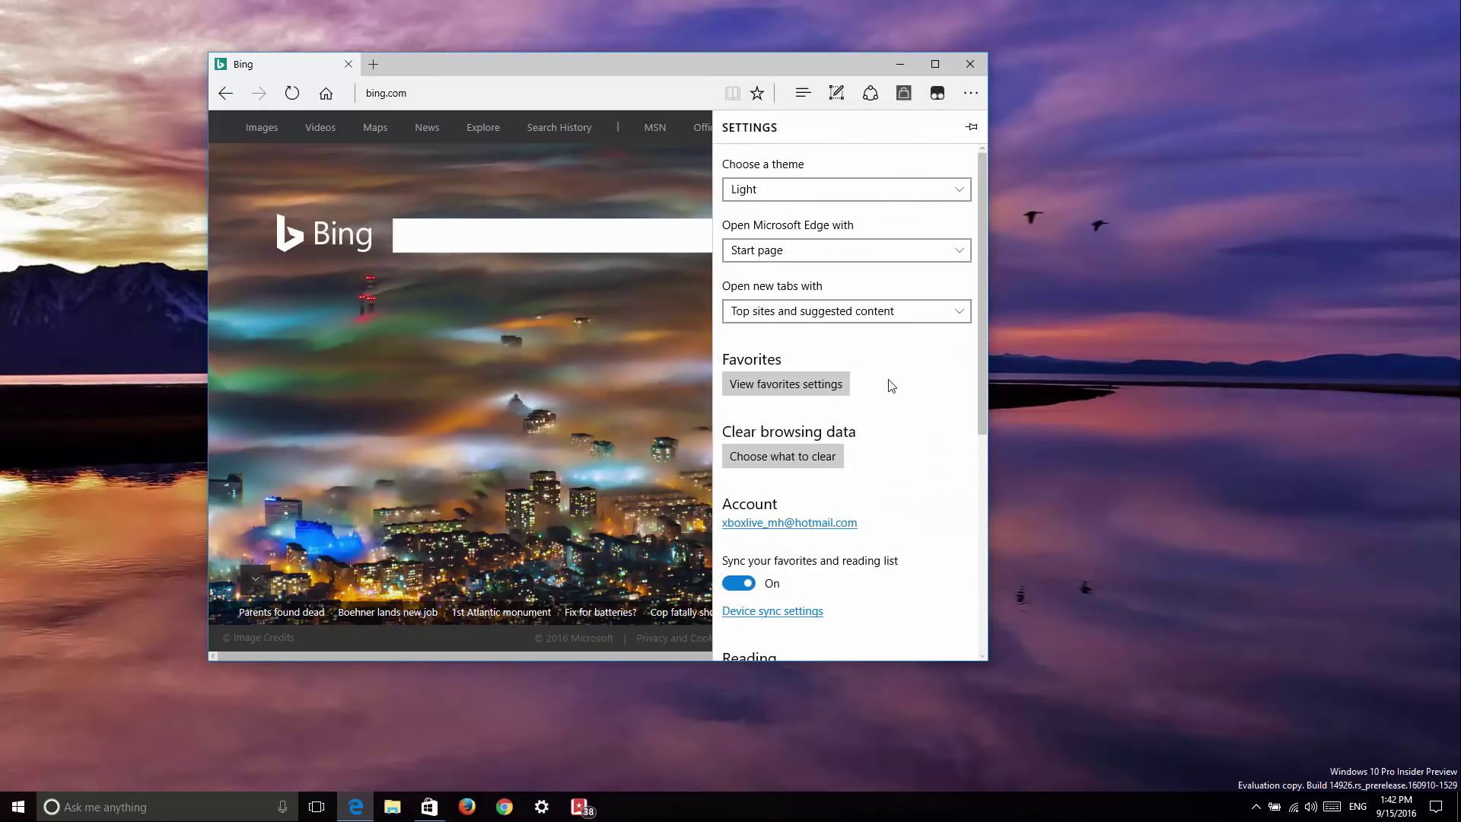
pyautogui.scroll(-2, 887, 386)
pyautogui.scroll(-2, 889, 386)
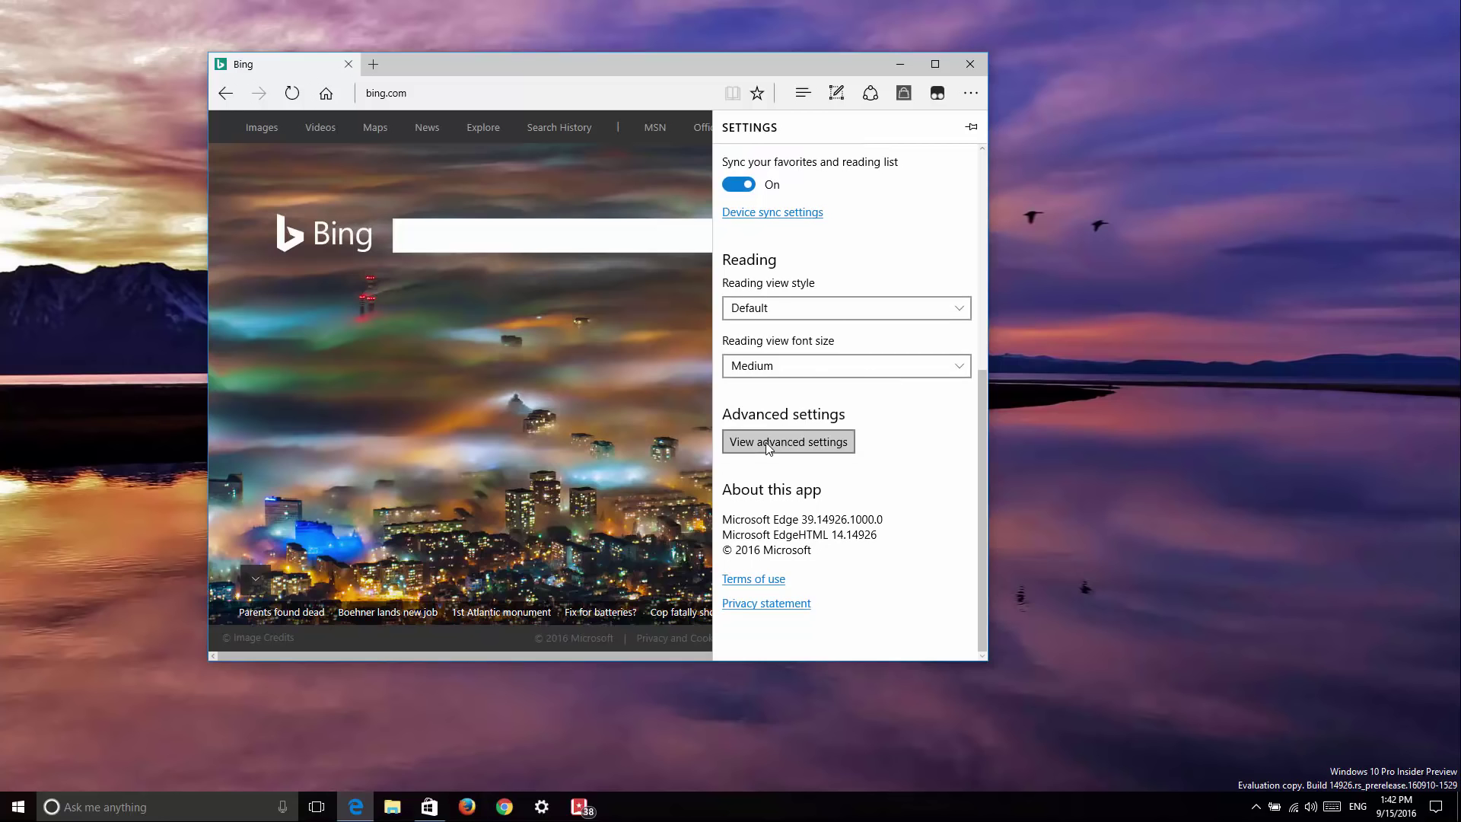
pyautogui.scroll(2, 785, 442)
pyautogui.scroll(2, 785, 440)
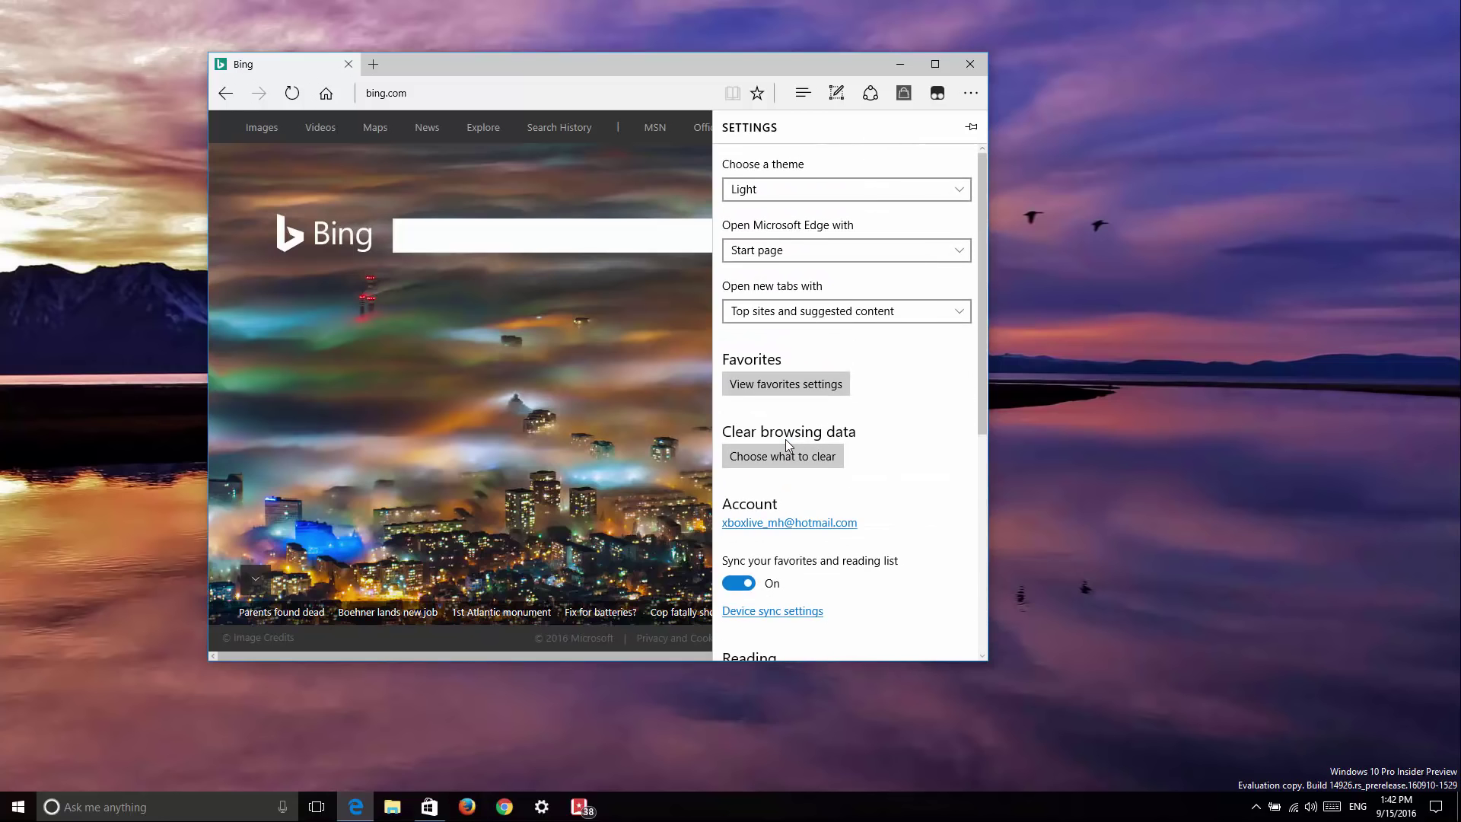
pyautogui.click(769, 388)
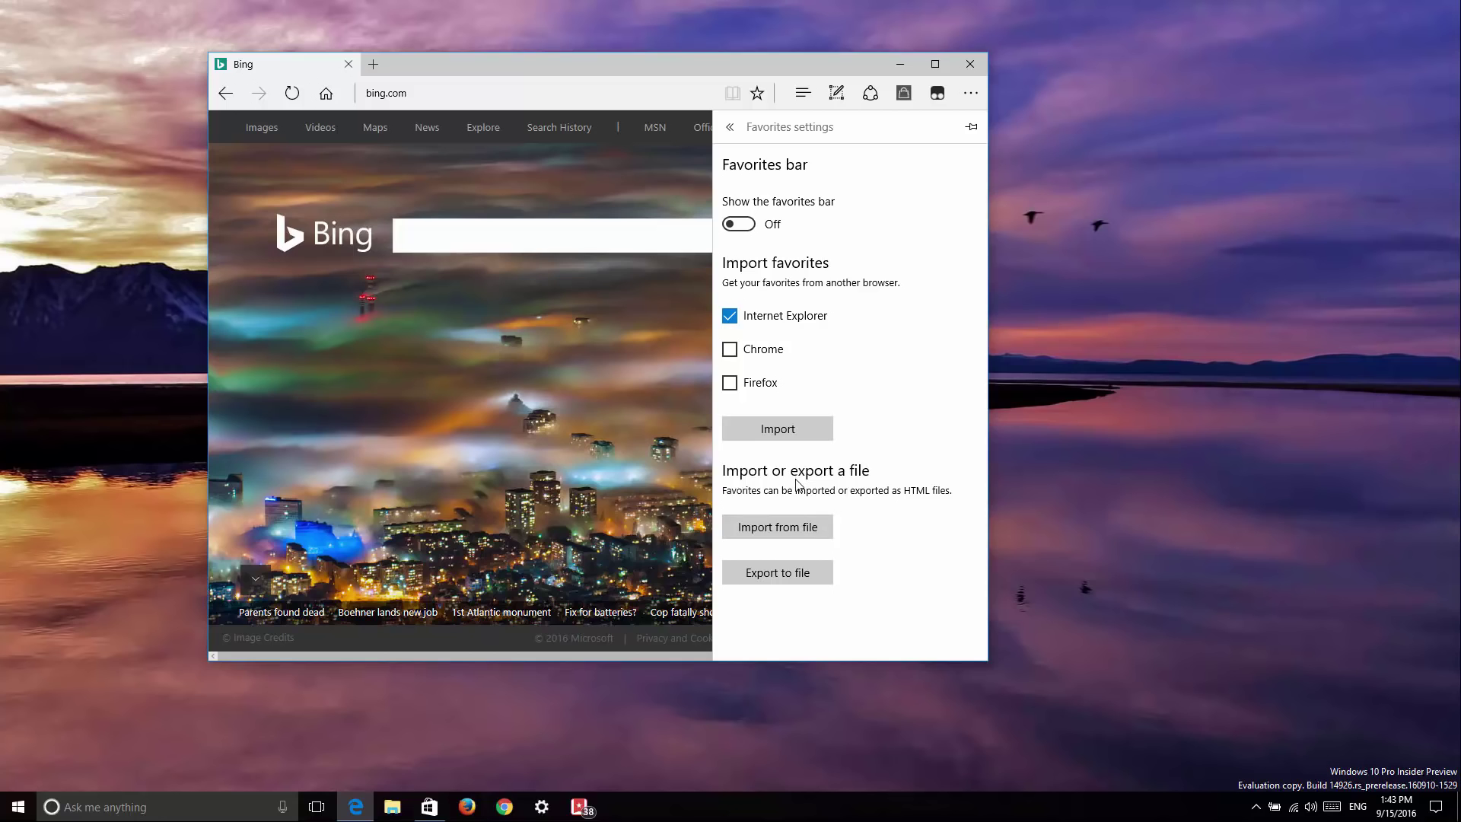
# Leave Edge's settings pane to show the Bing page again
pyautogui.click(730, 127)
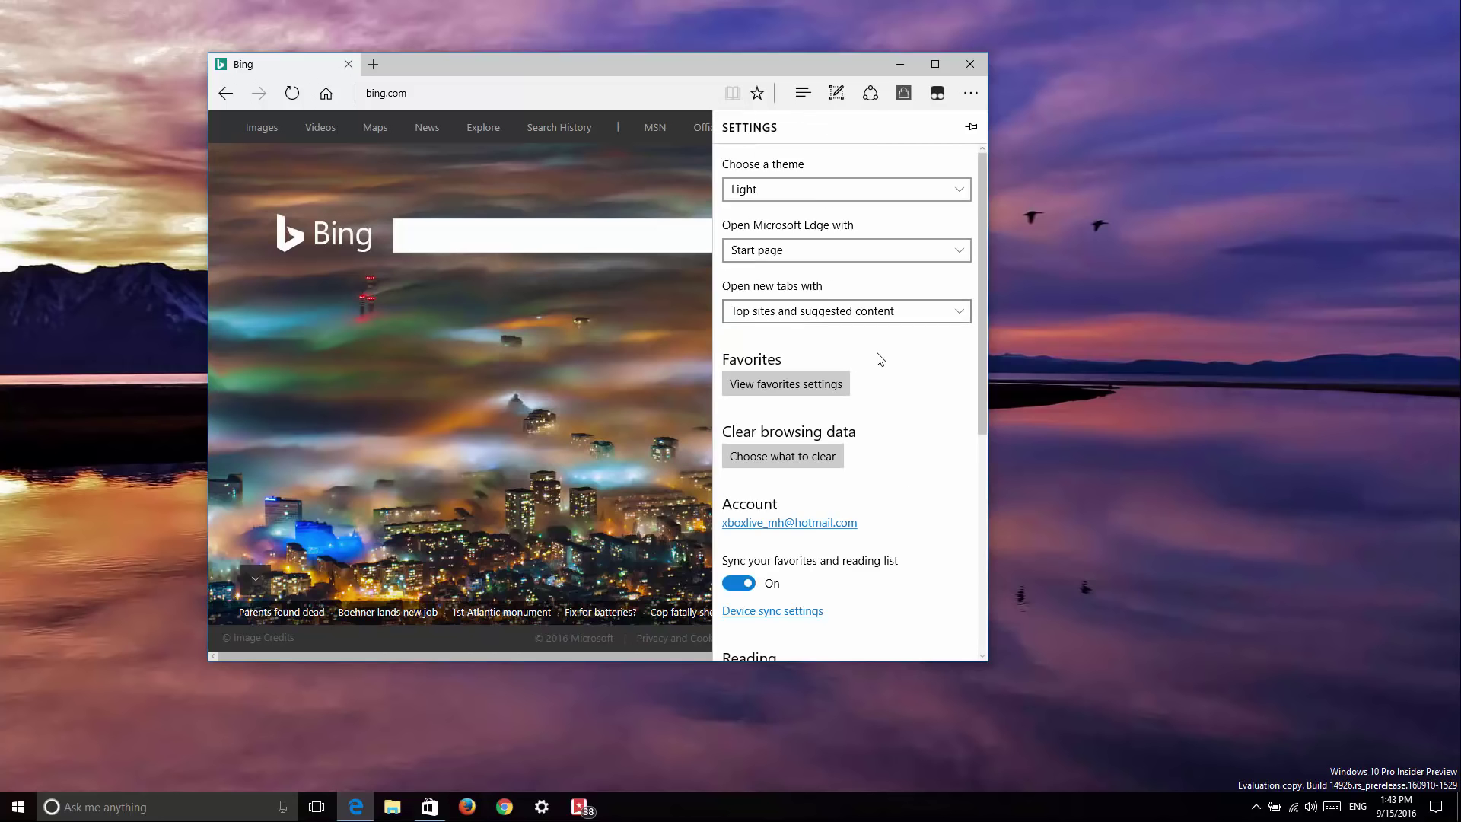
pyautogui.scroll(-5, 875, 365)
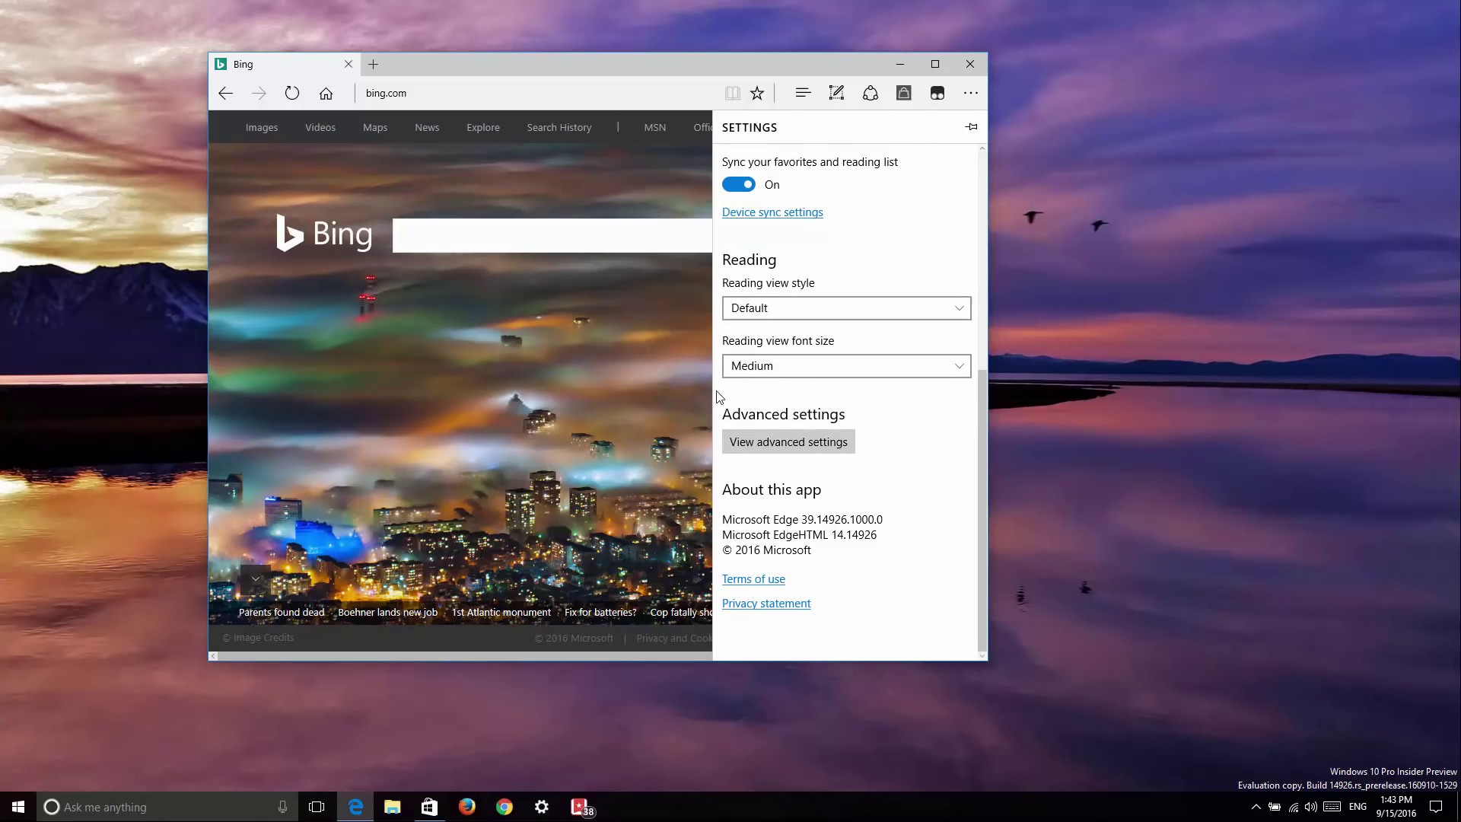
pyautogui.click(677, 380)
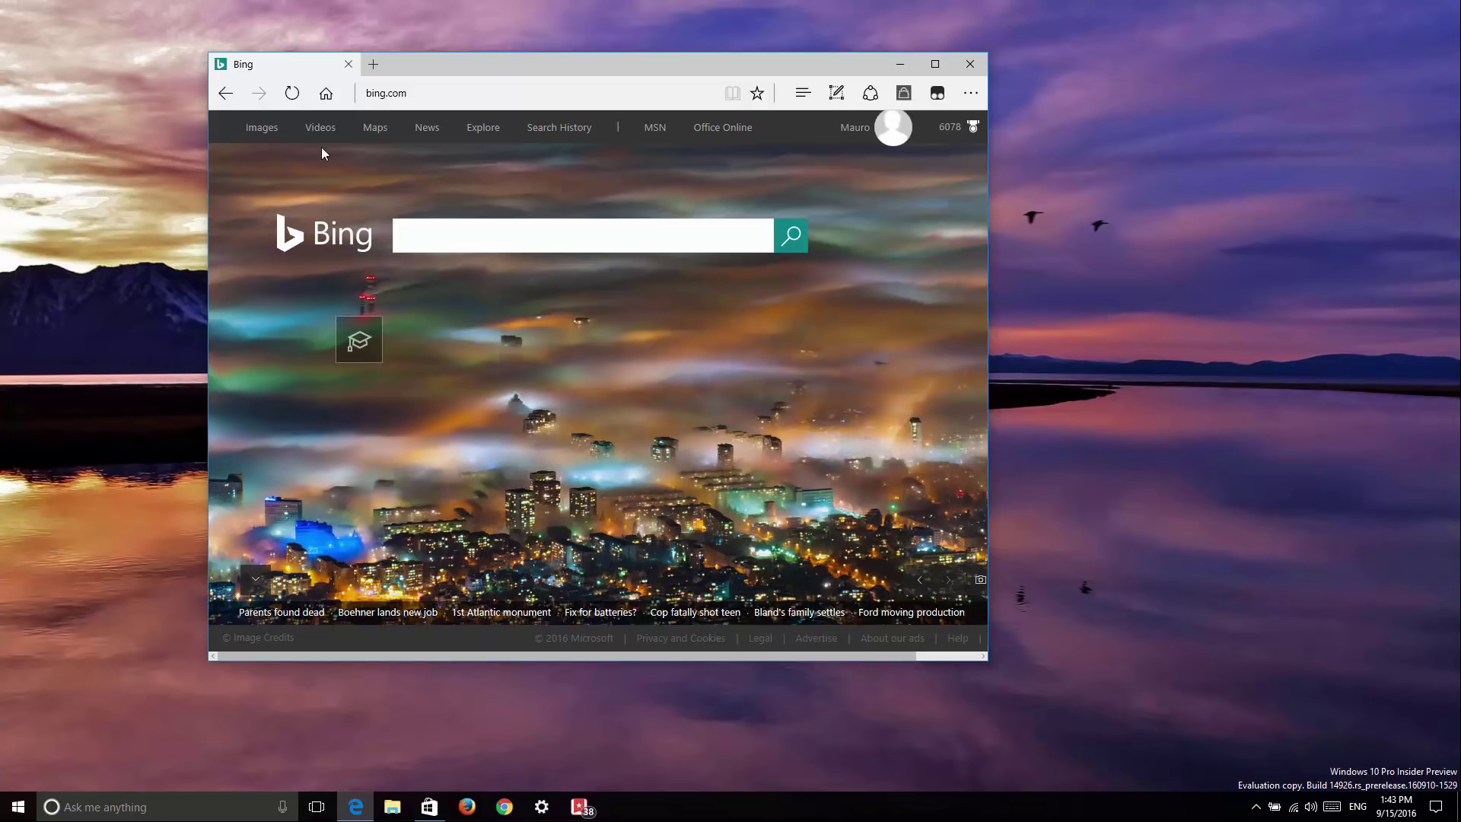
# Snooze the Bing tab from its tab menu, then cancel the drafted Cortana reminder
pyautogui.rightClick(291, 68)
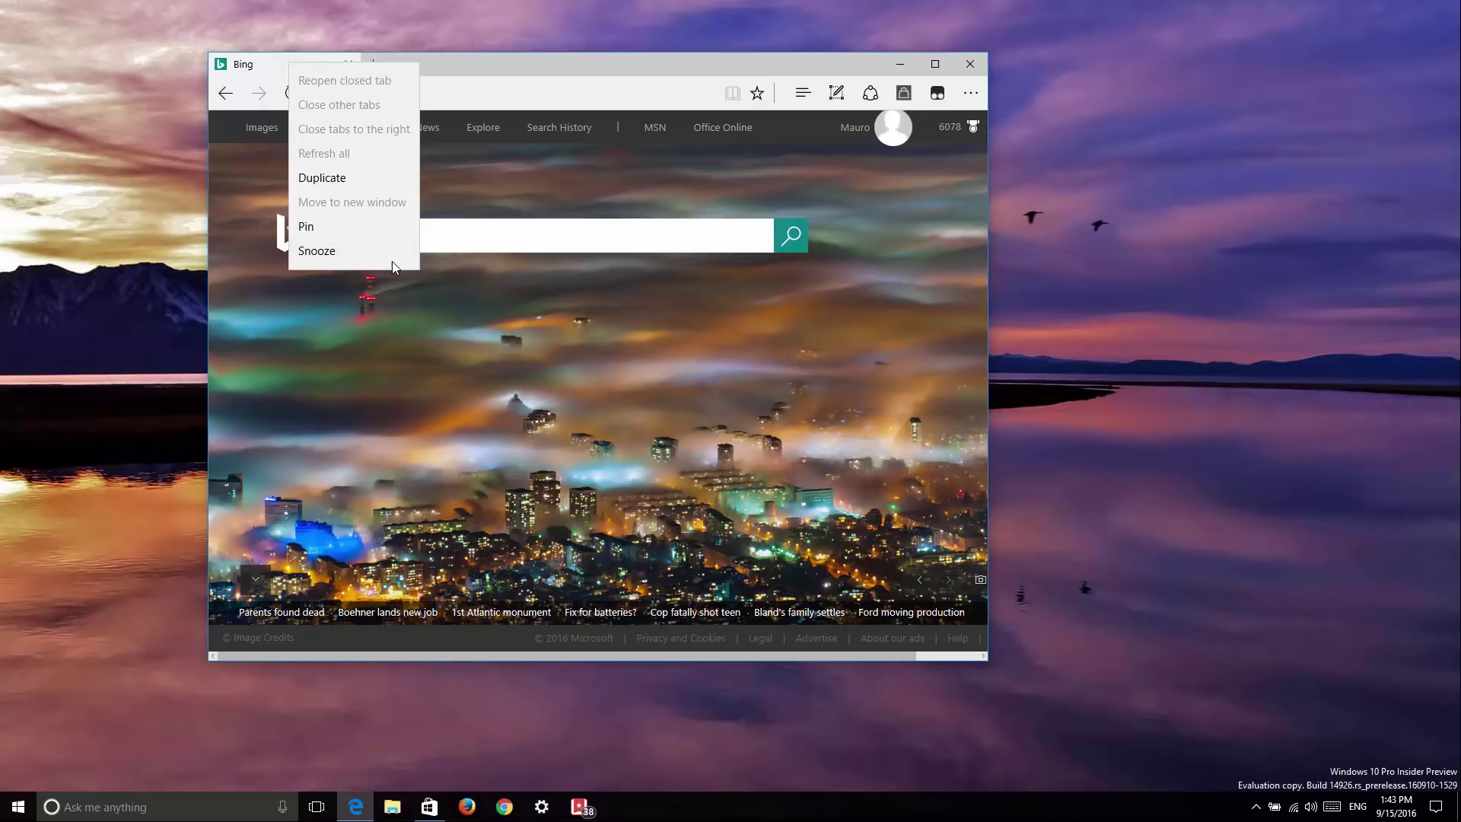
pyautogui.click(558, 69)
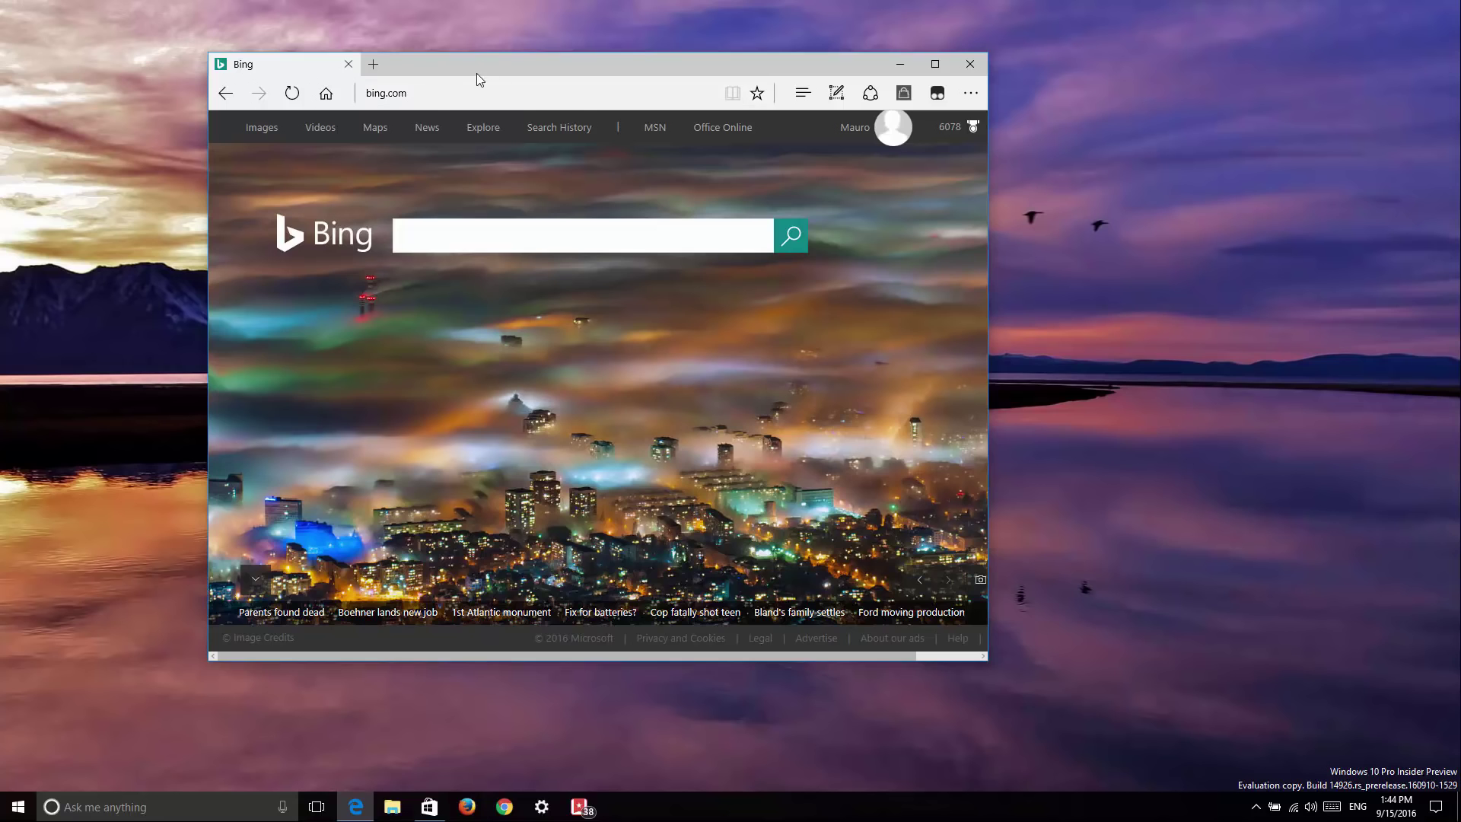
pyautogui.rightClick(307, 70)
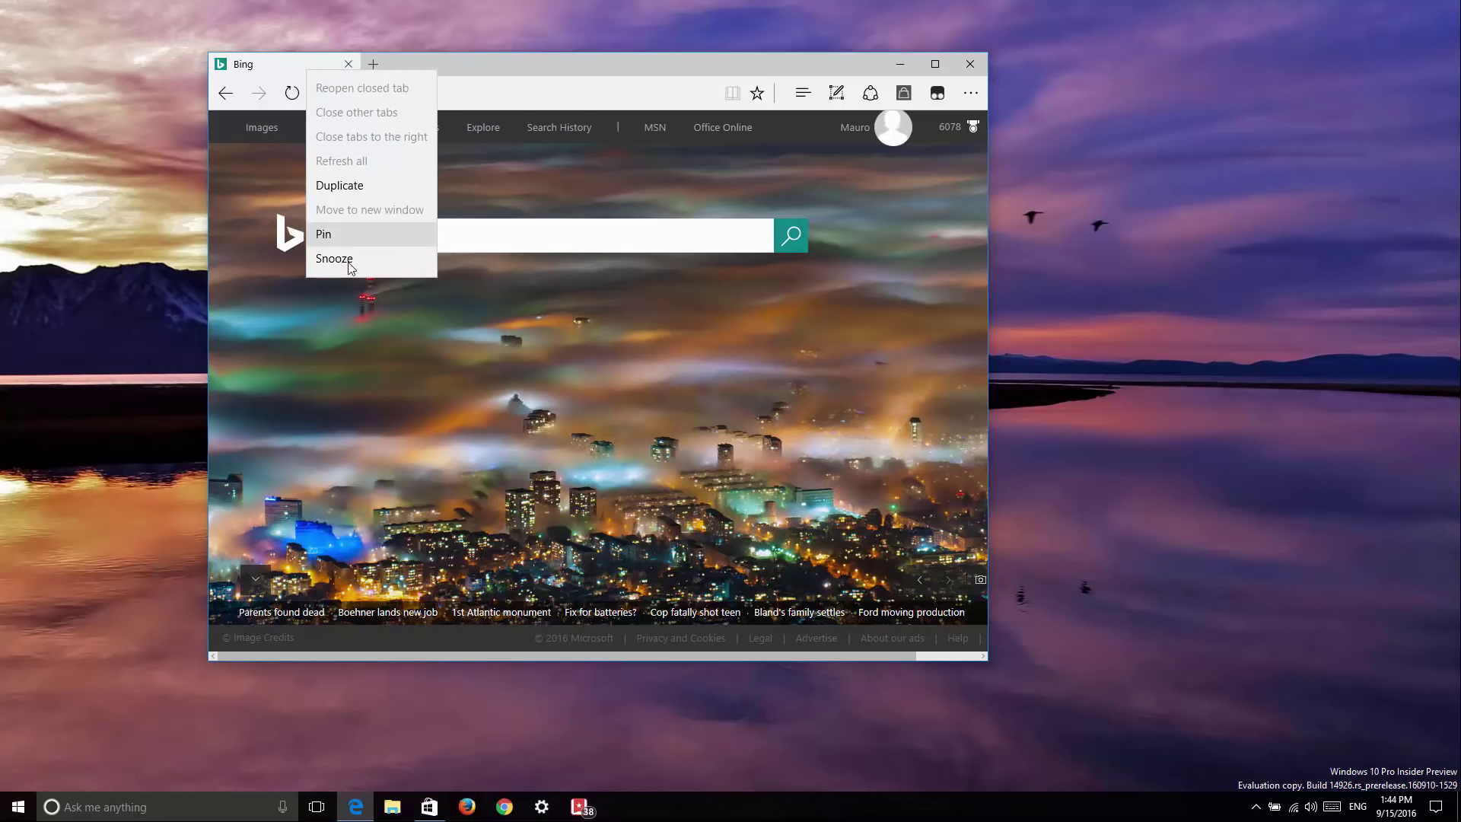
pyautogui.click(341, 258)
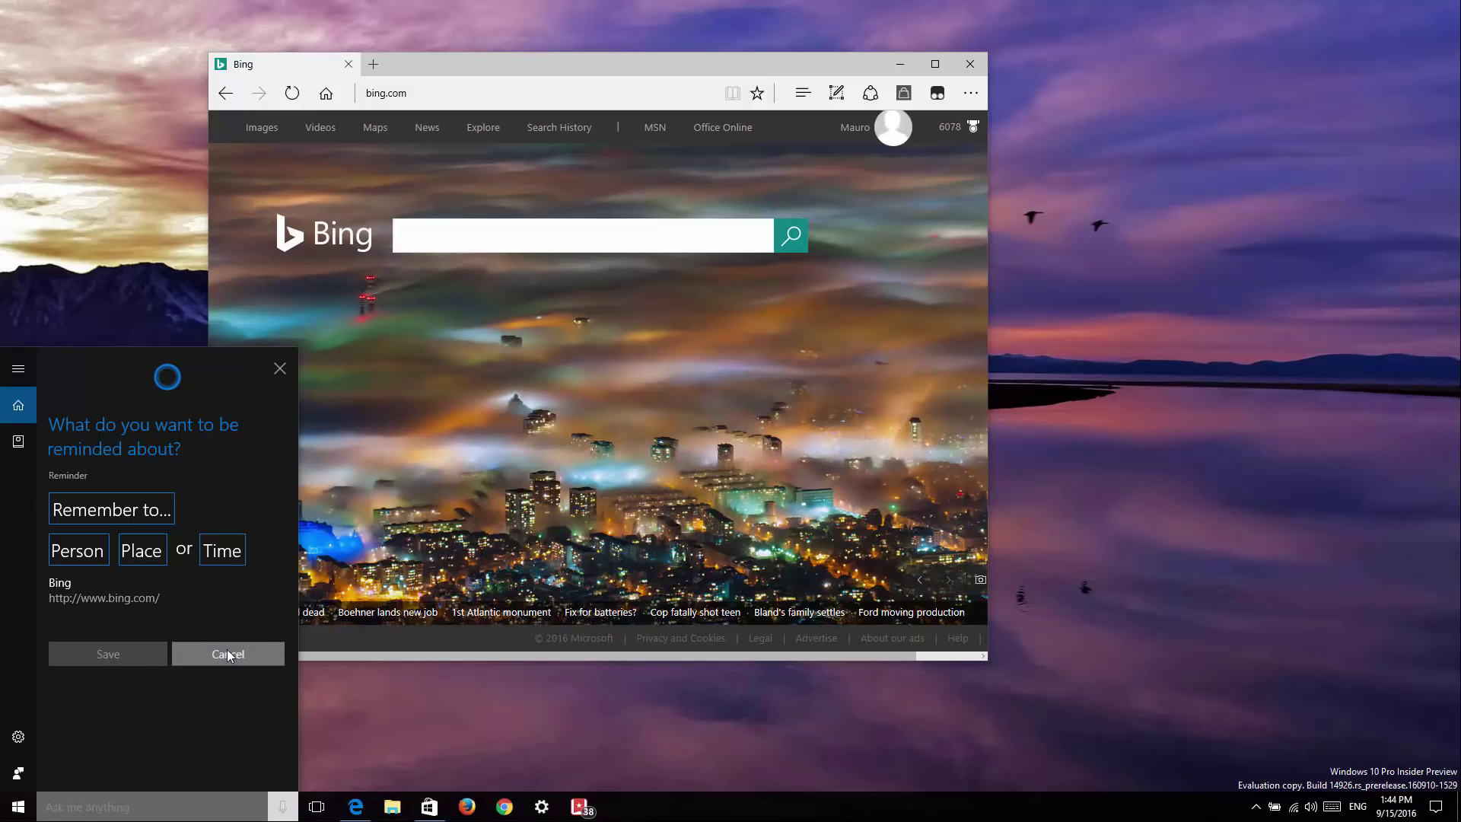
pyautogui.click(226, 658)
pyautogui.click(279, 368)
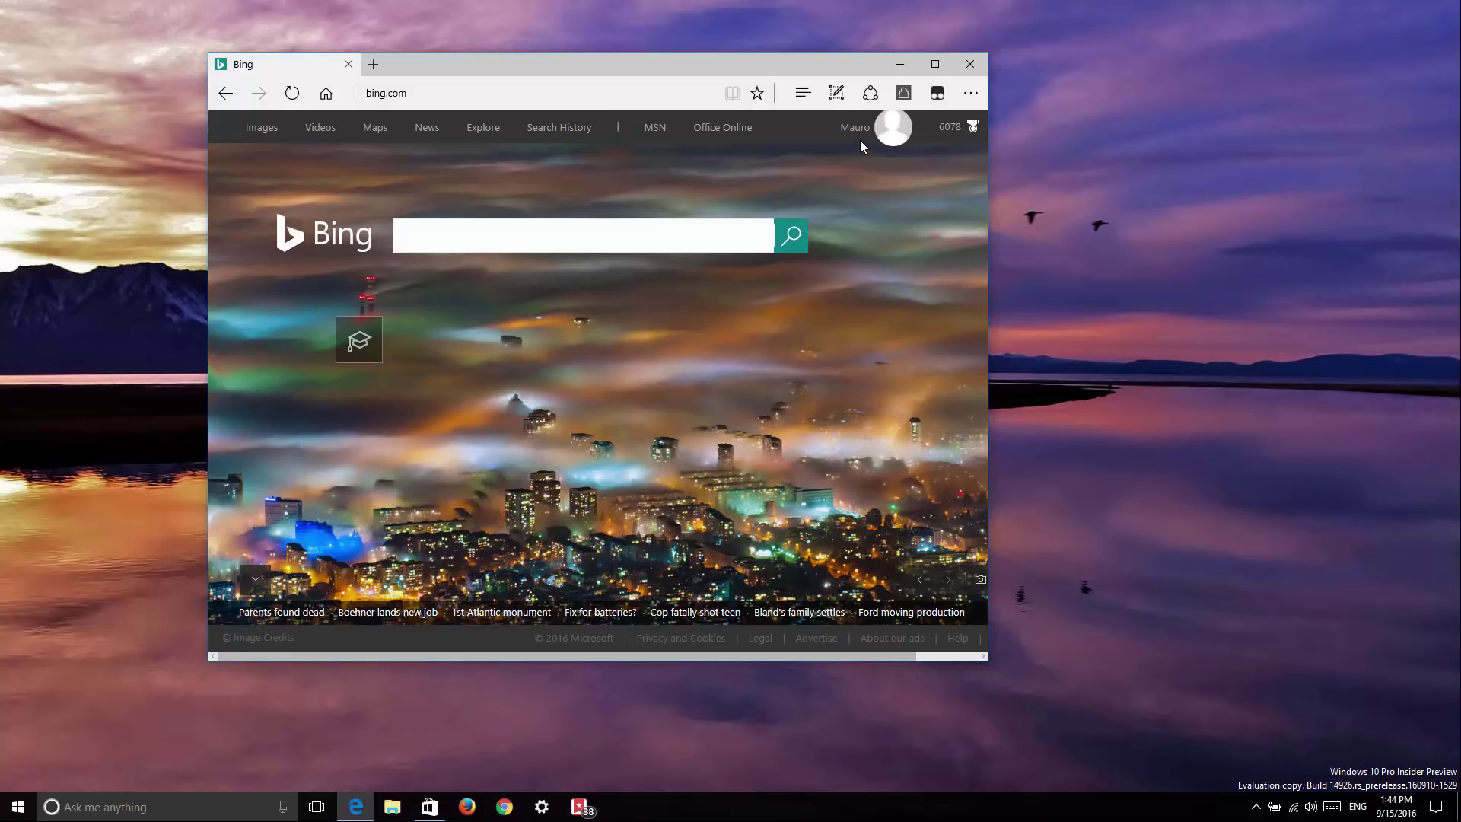
pyautogui.click(871, 97)
pyautogui.click(874, 98)
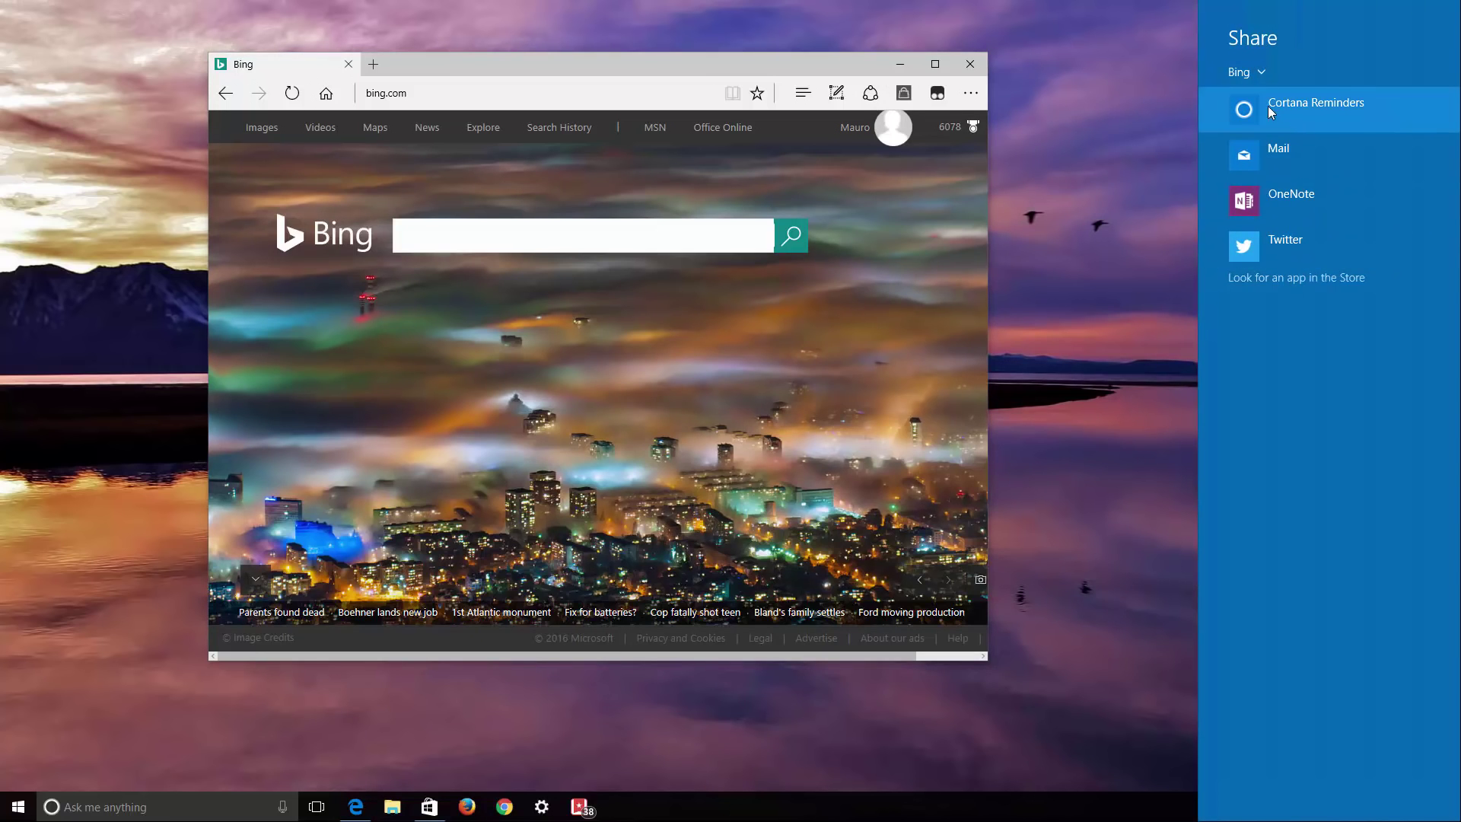
pyautogui.click(1308, 108)
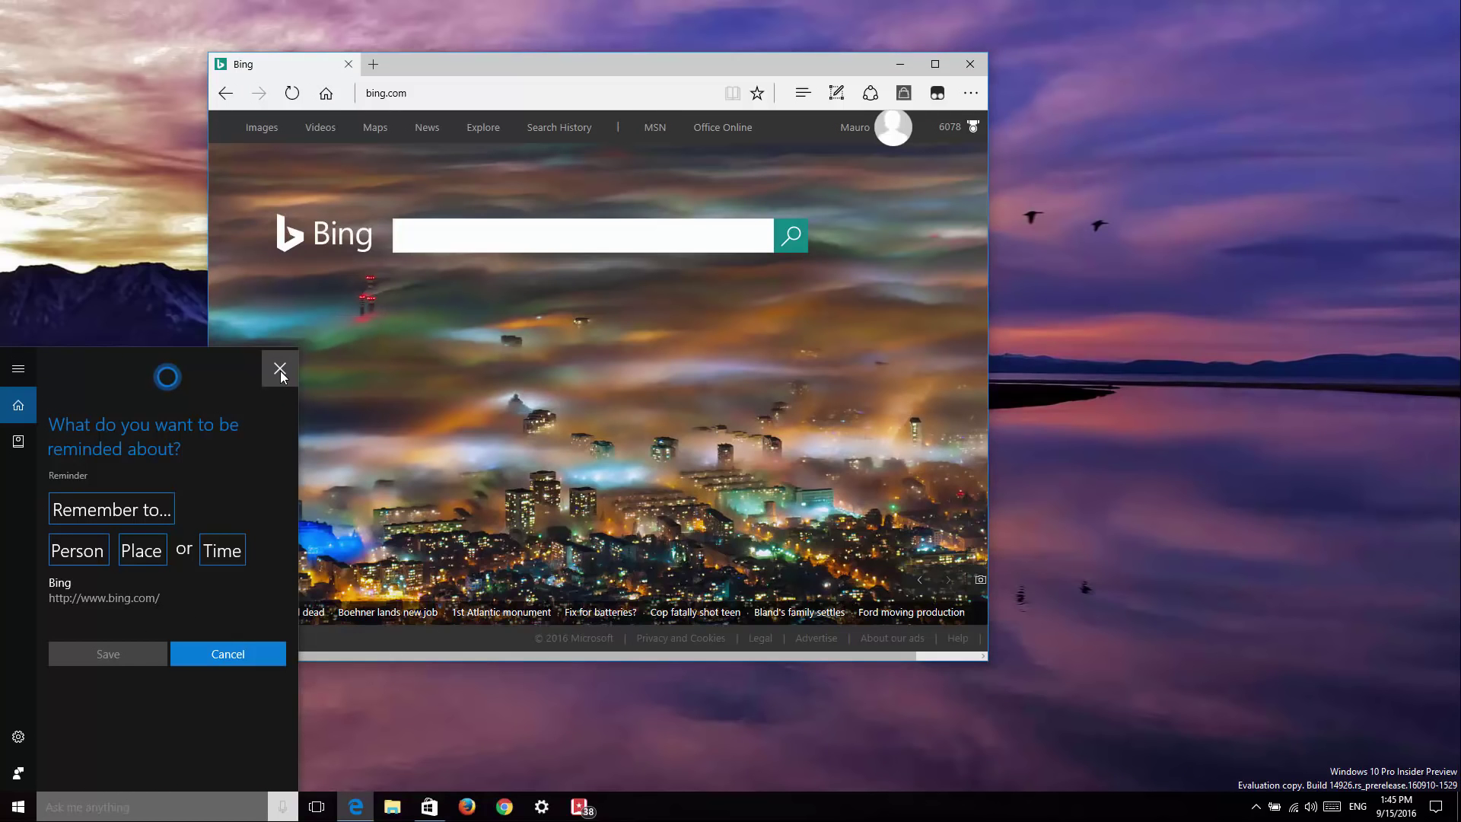
pyautogui.click(280, 371)
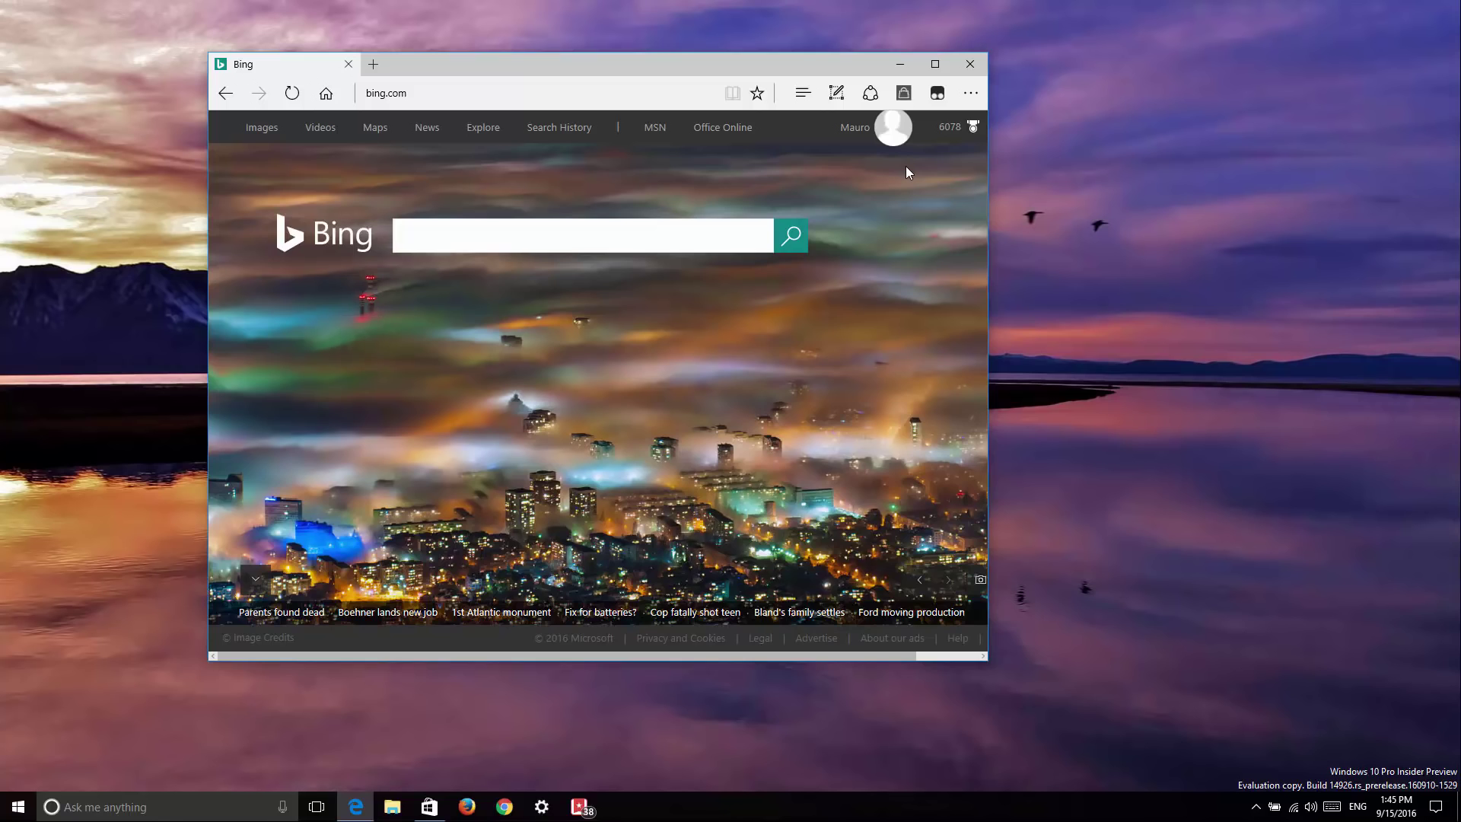
pyautogui.click(936, 96)
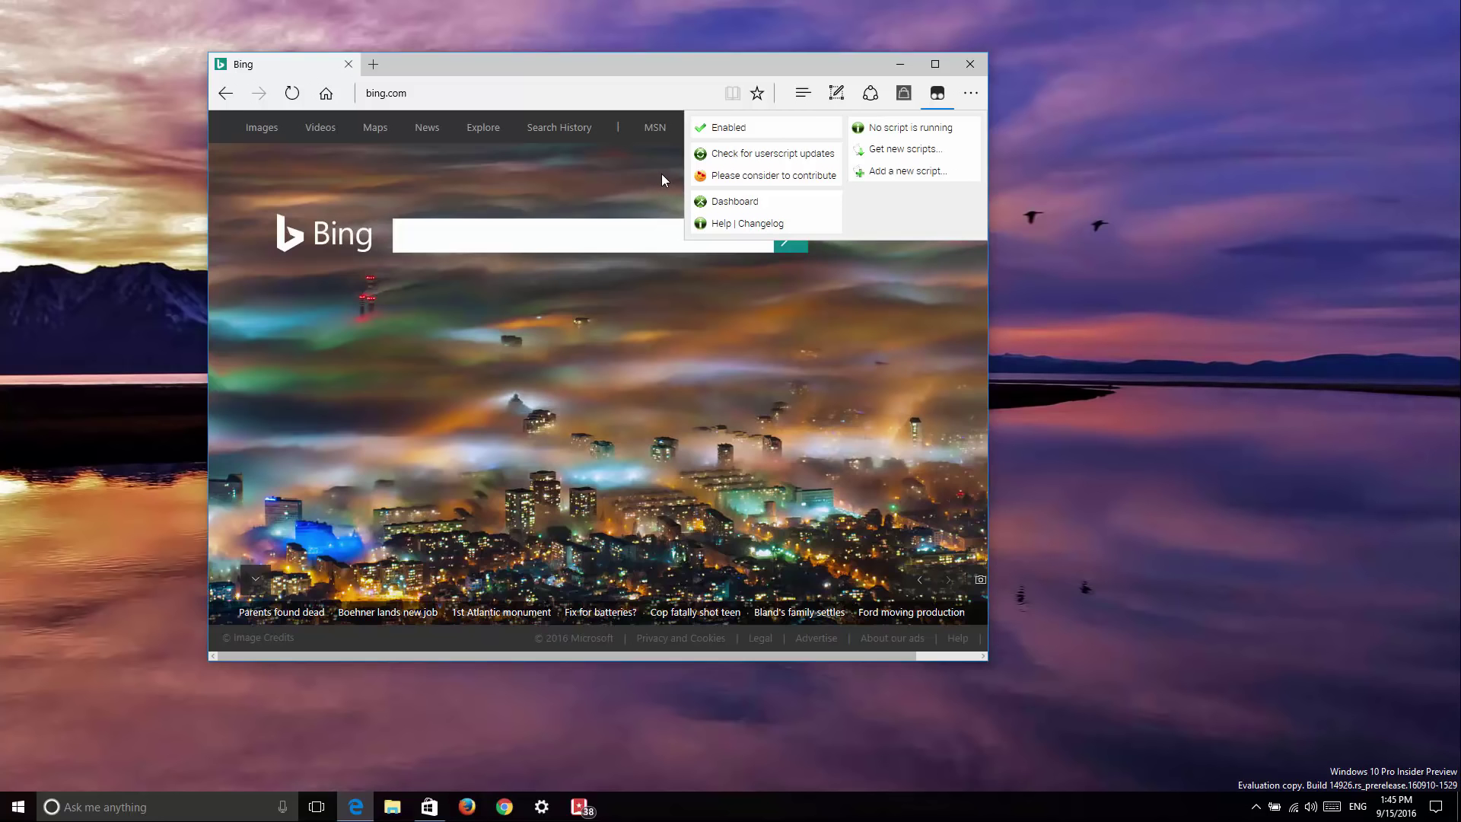
pyautogui.click(597, 183)
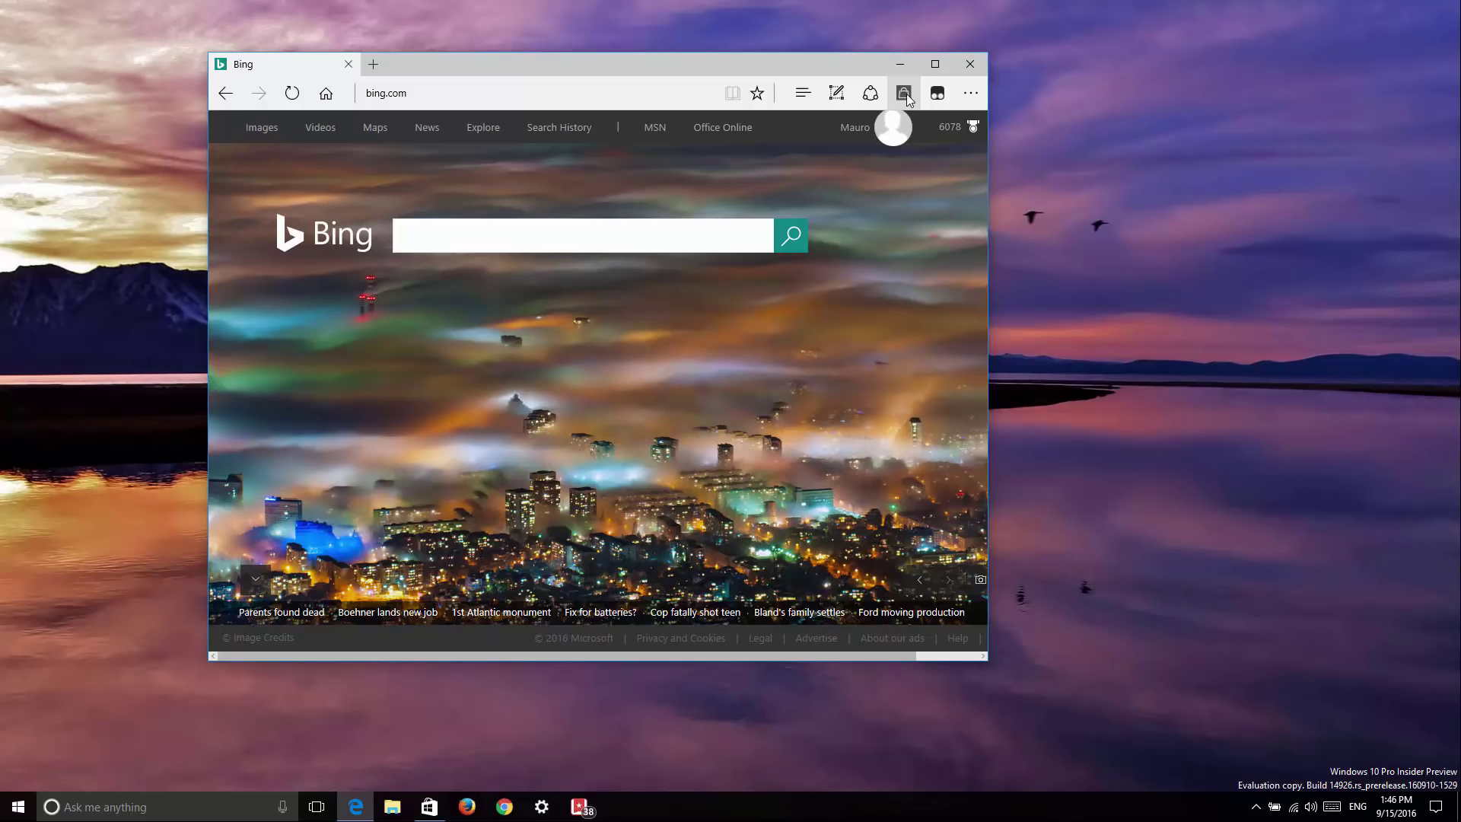
# Open and close the Shopping Assistant, then load macys.com in the address bar
pyautogui.click(907, 94)
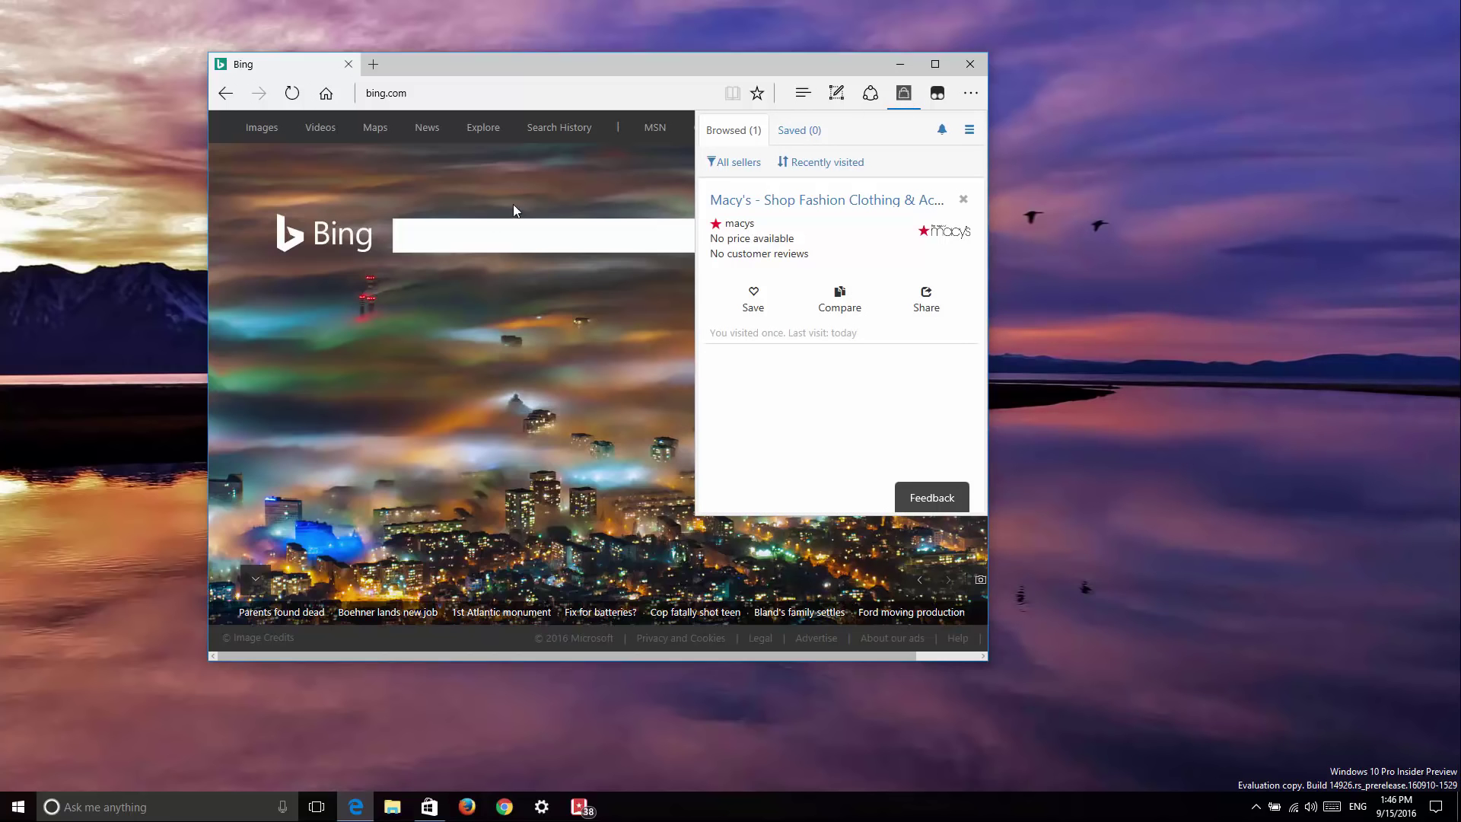
pyautogui.click(546, 237)
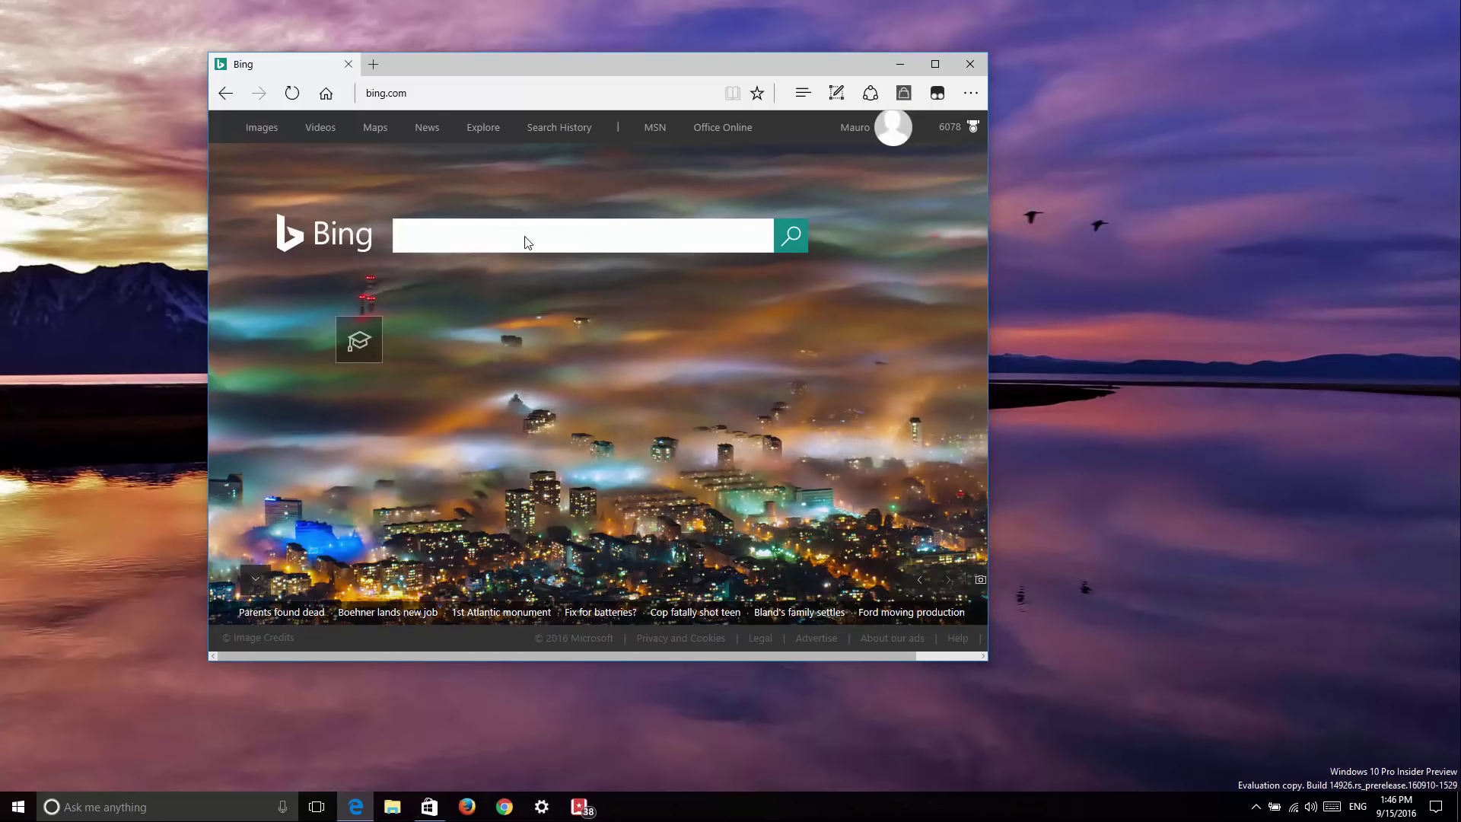
pyautogui.click(476, 91)
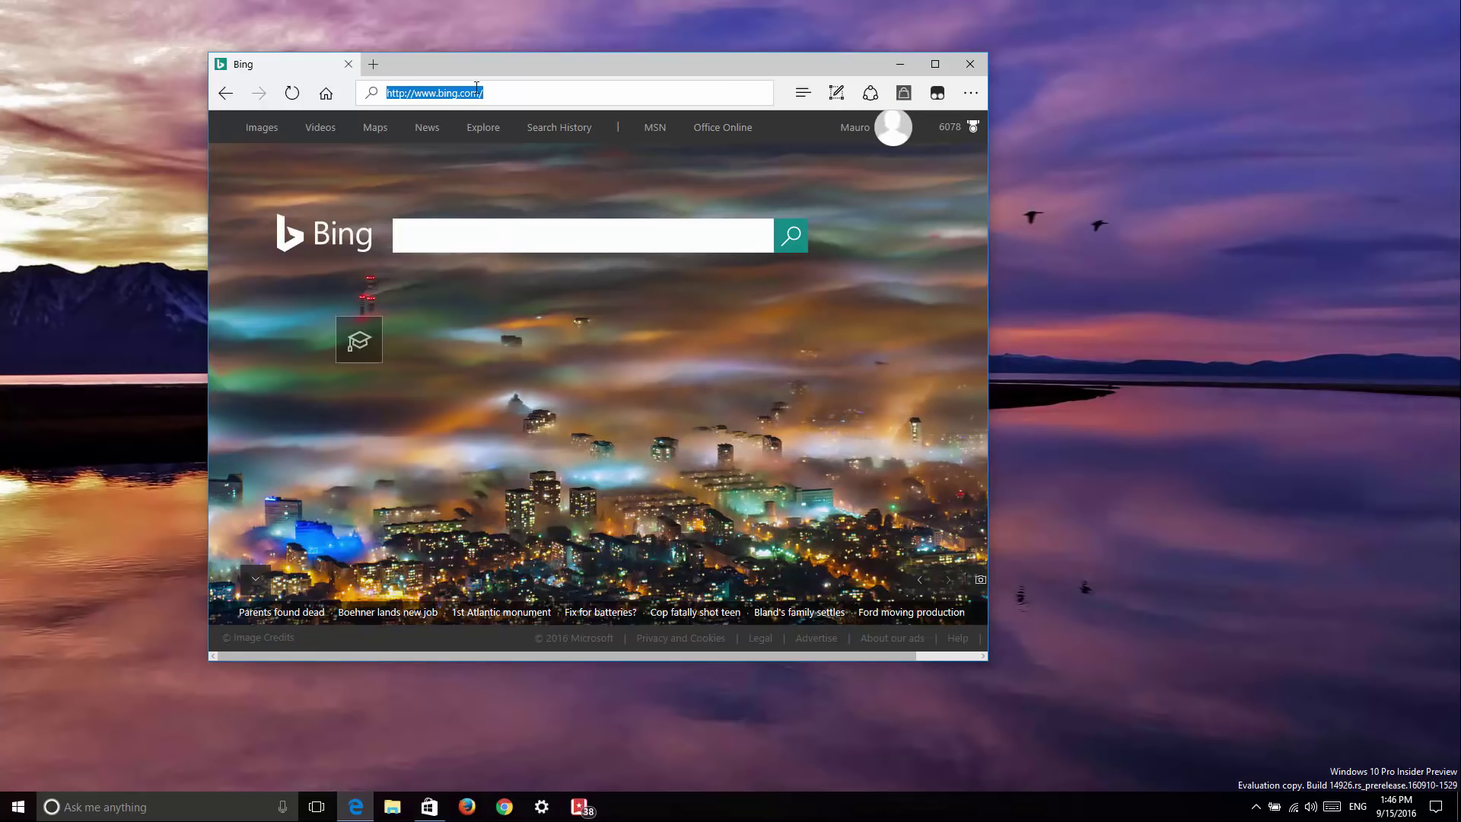
pyautogui.write('macs')
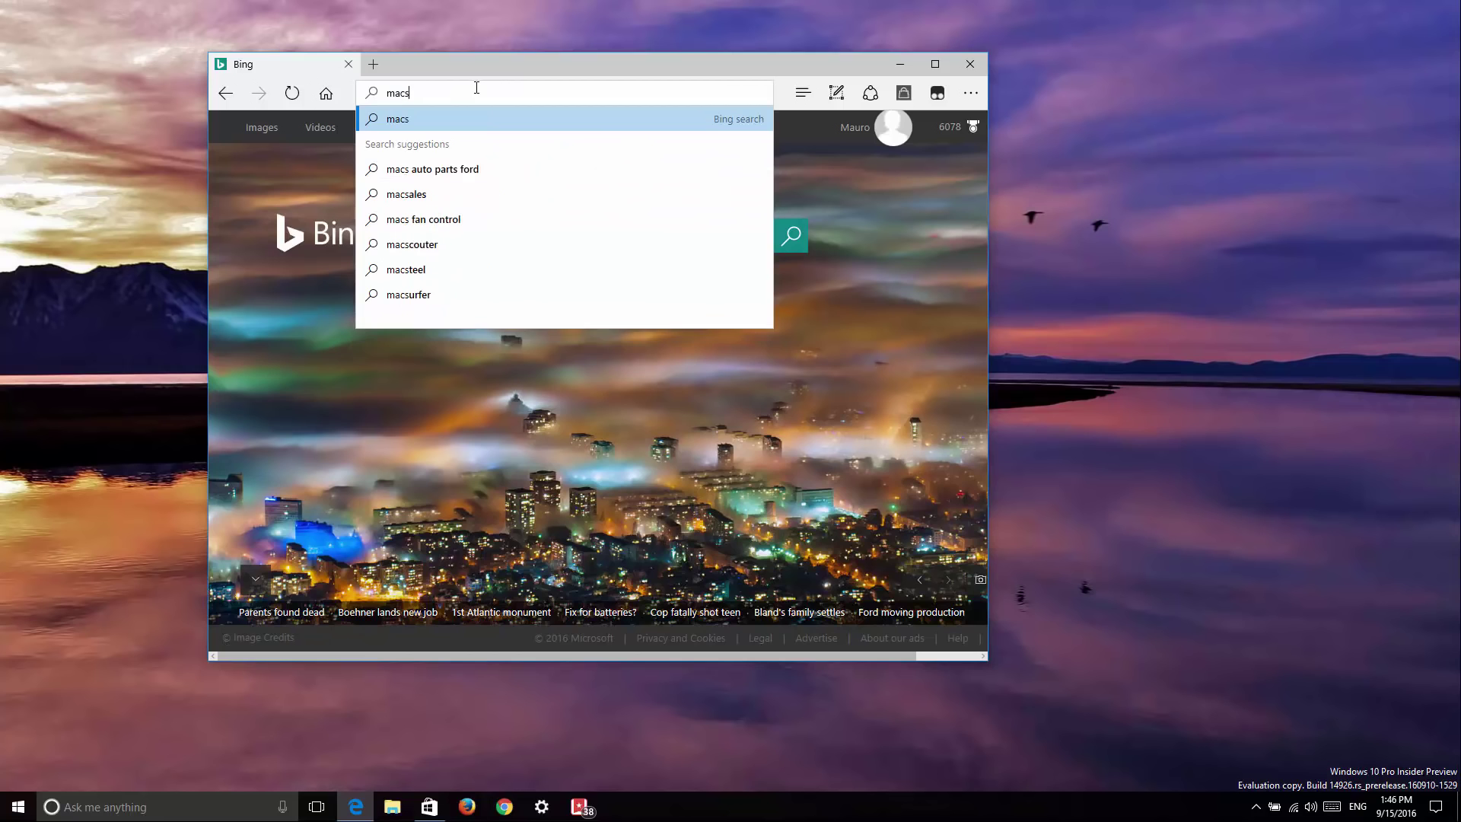
pyautogui.press('BackSpace')
pyautogui.write('ys.com')
pyautogui.press('Return')
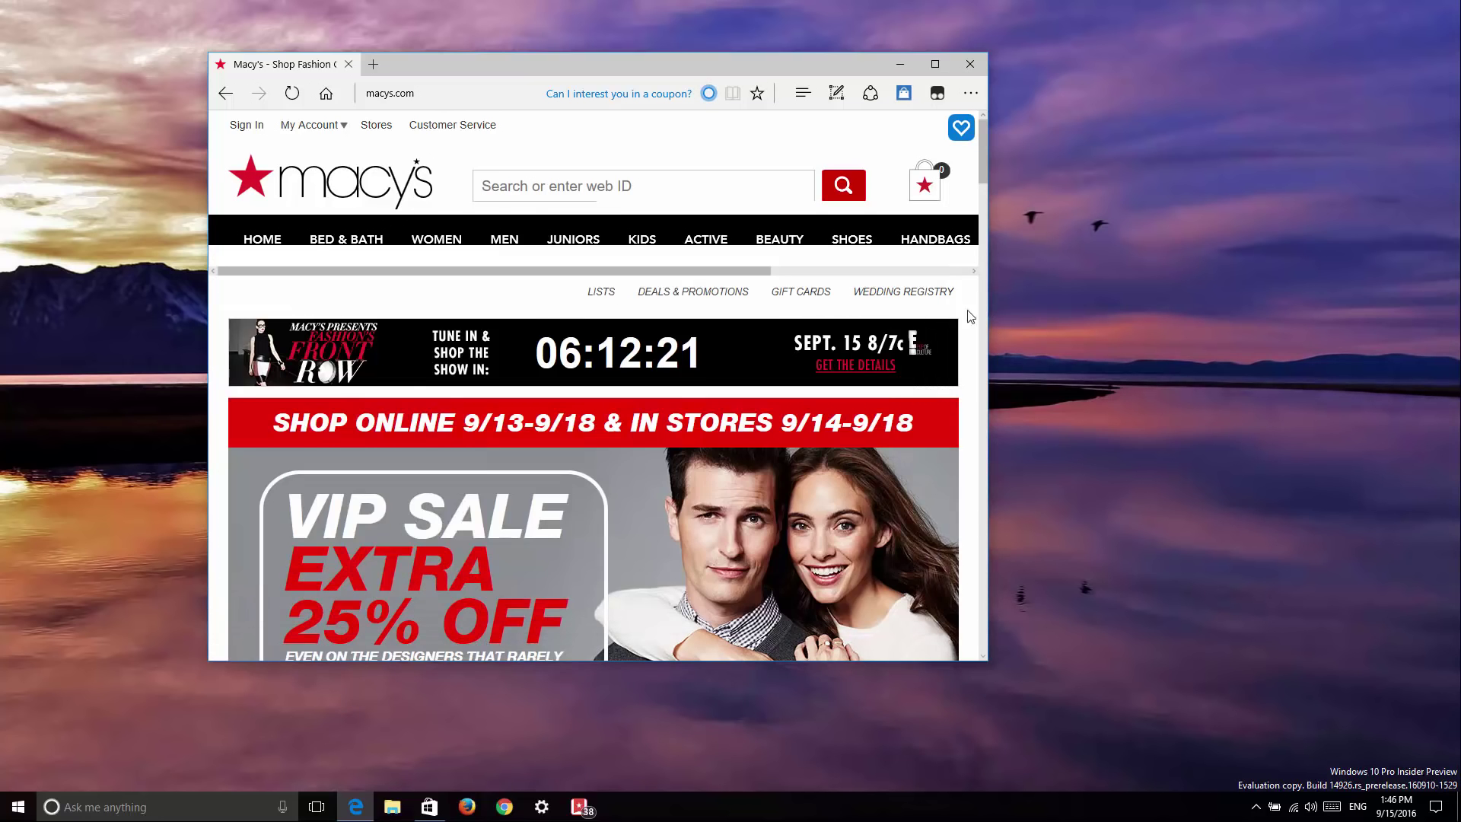
pyautogui.scroll(-2, 933, 350)
pyautogui.scroll(-2, 933, 349)
pyautogui.scroll(-5, 868, 366)
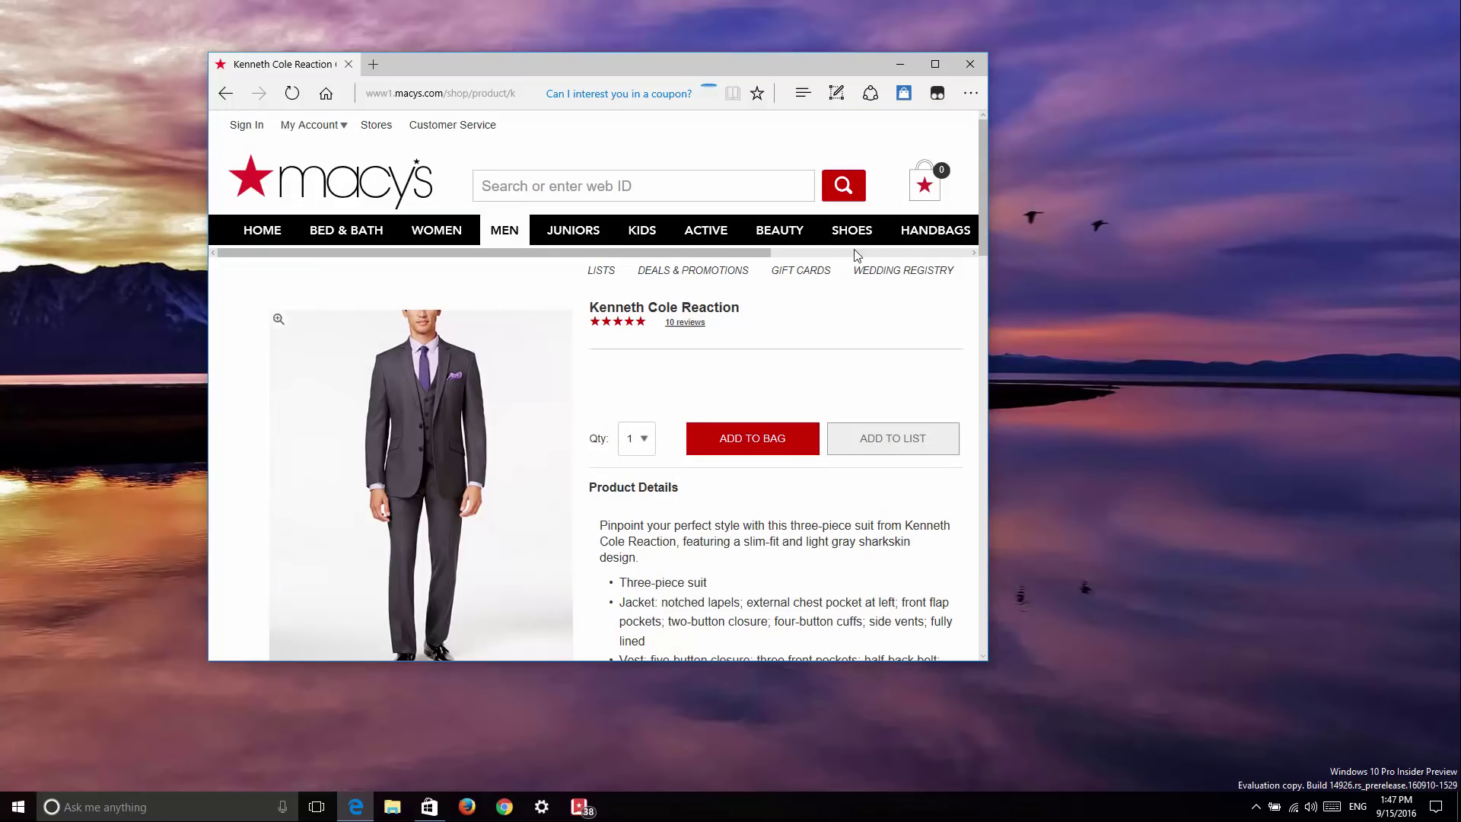
# Save the Kenneth Cole Reaction gray suit ($149.99) to Favorites in the Shopping Assistant
pyautogui.click(908, 93)
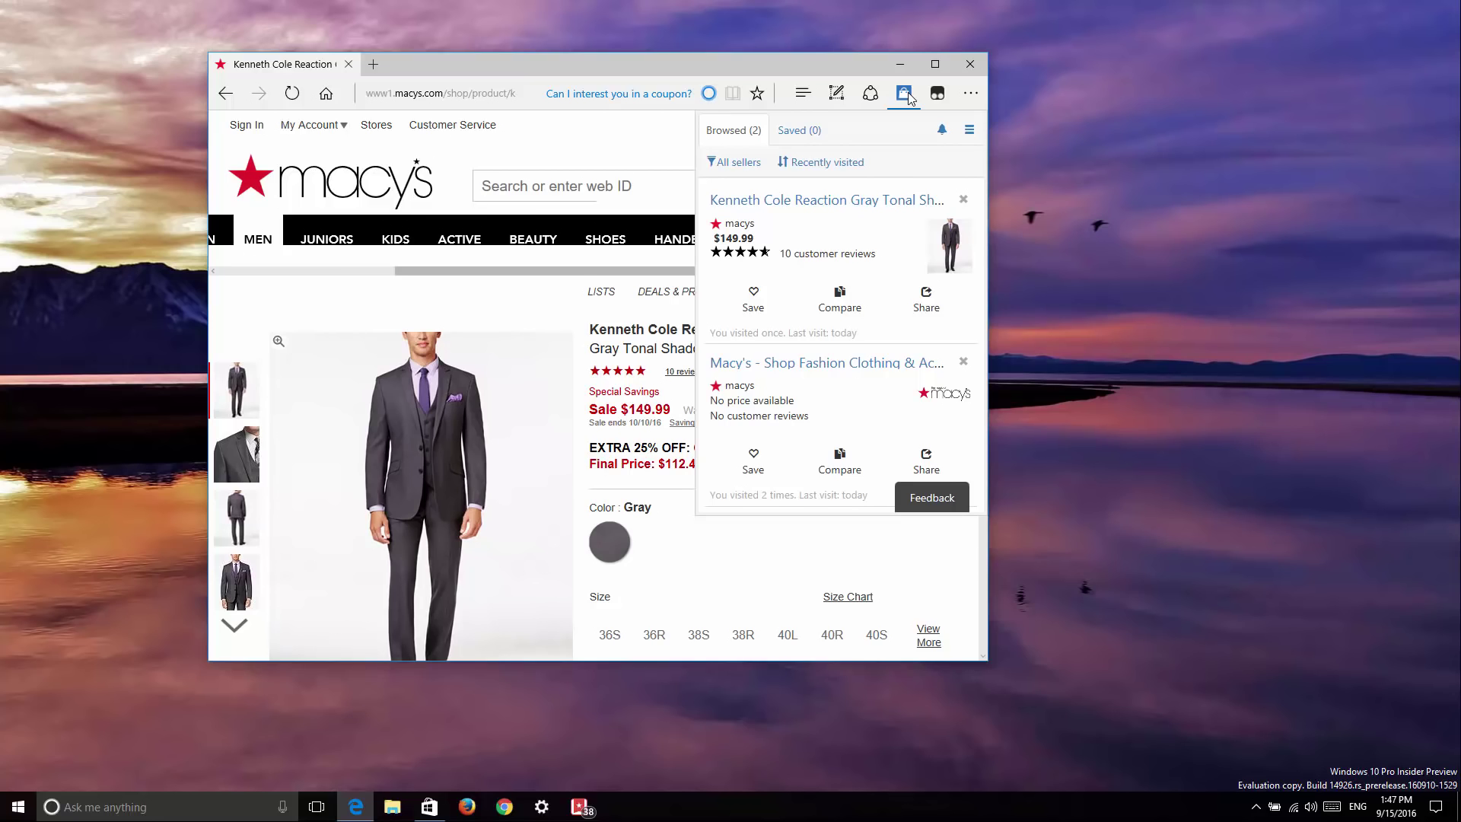
pyautogui.click(902, 209)
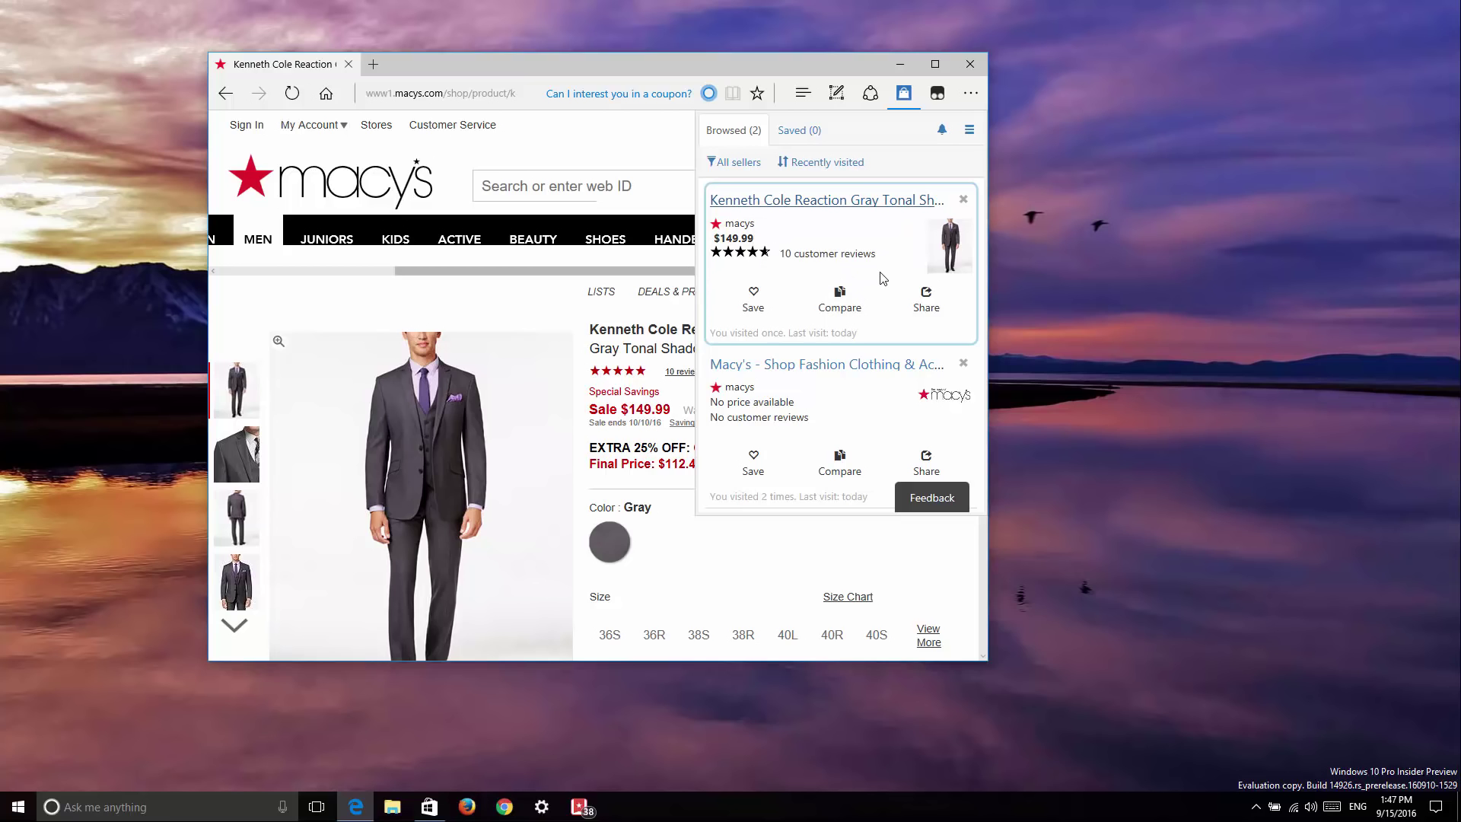
pyautogui.click(752, 299)
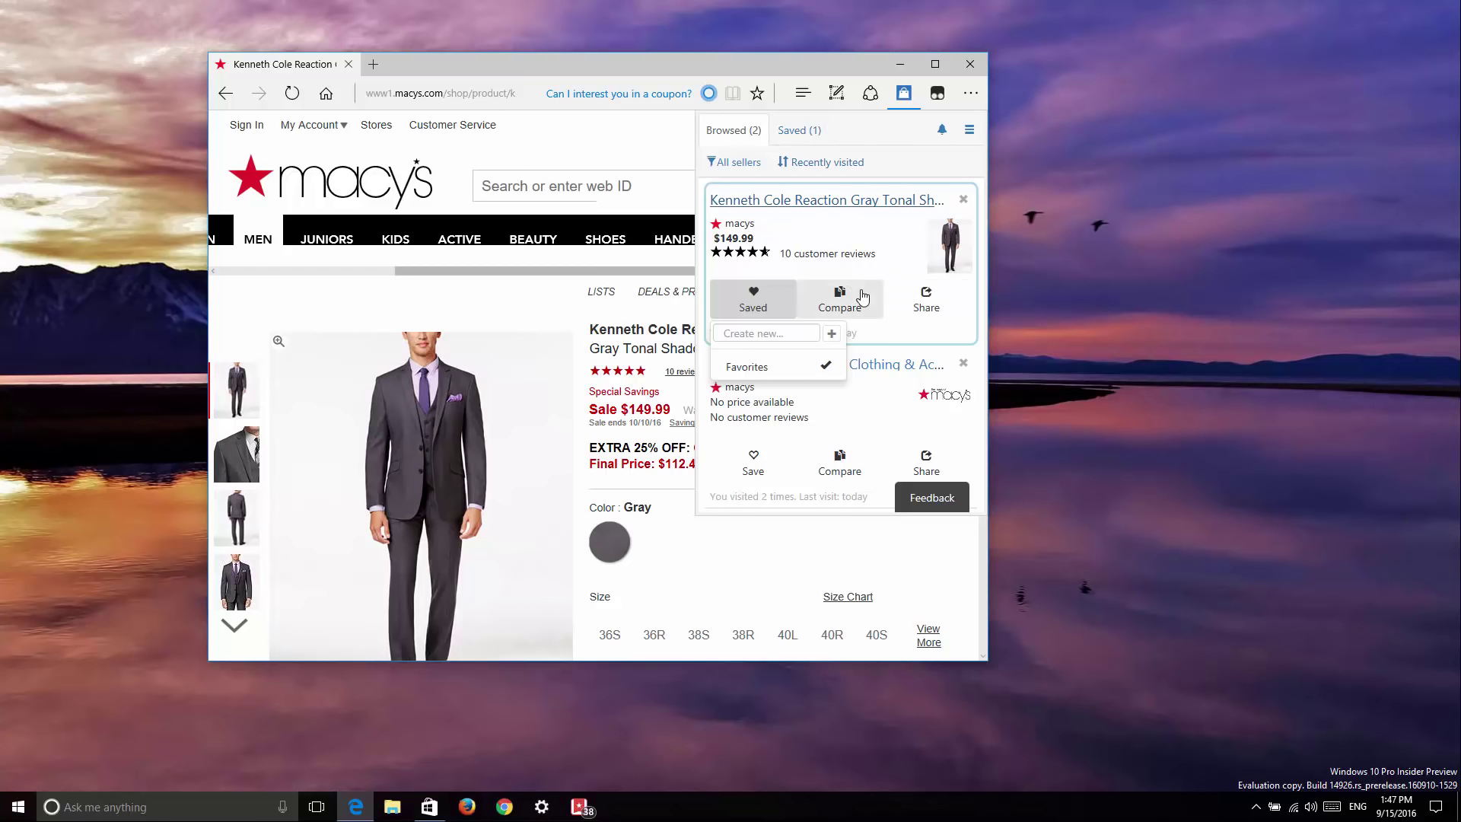
pyautogui.click(810, 238)
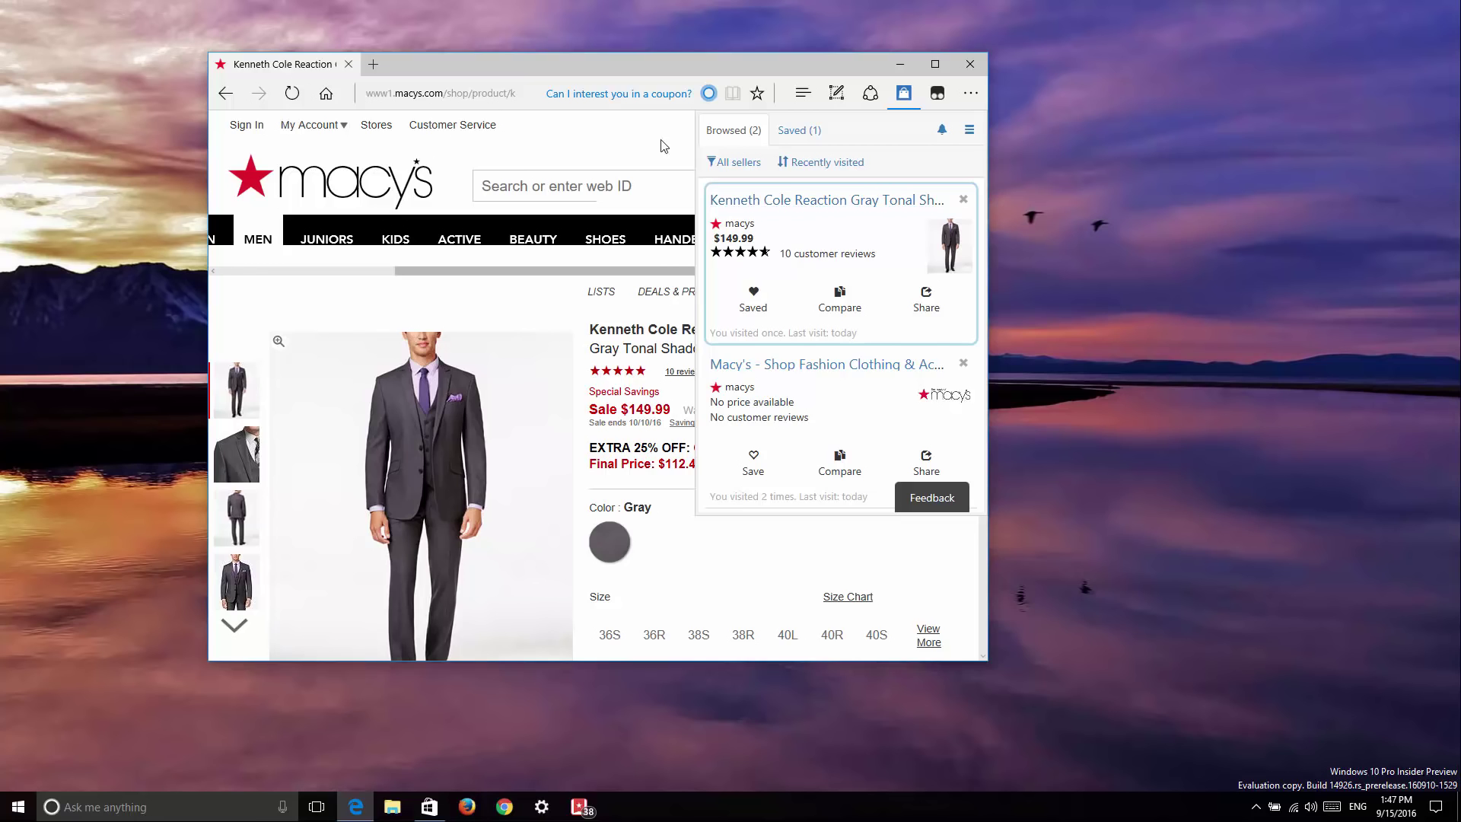
# Close the Shopping Assistant, then view and dismiss Macy's coupons (VIP 25% off, 15% off wedding gifts)
pyautogui.click(645, 156)
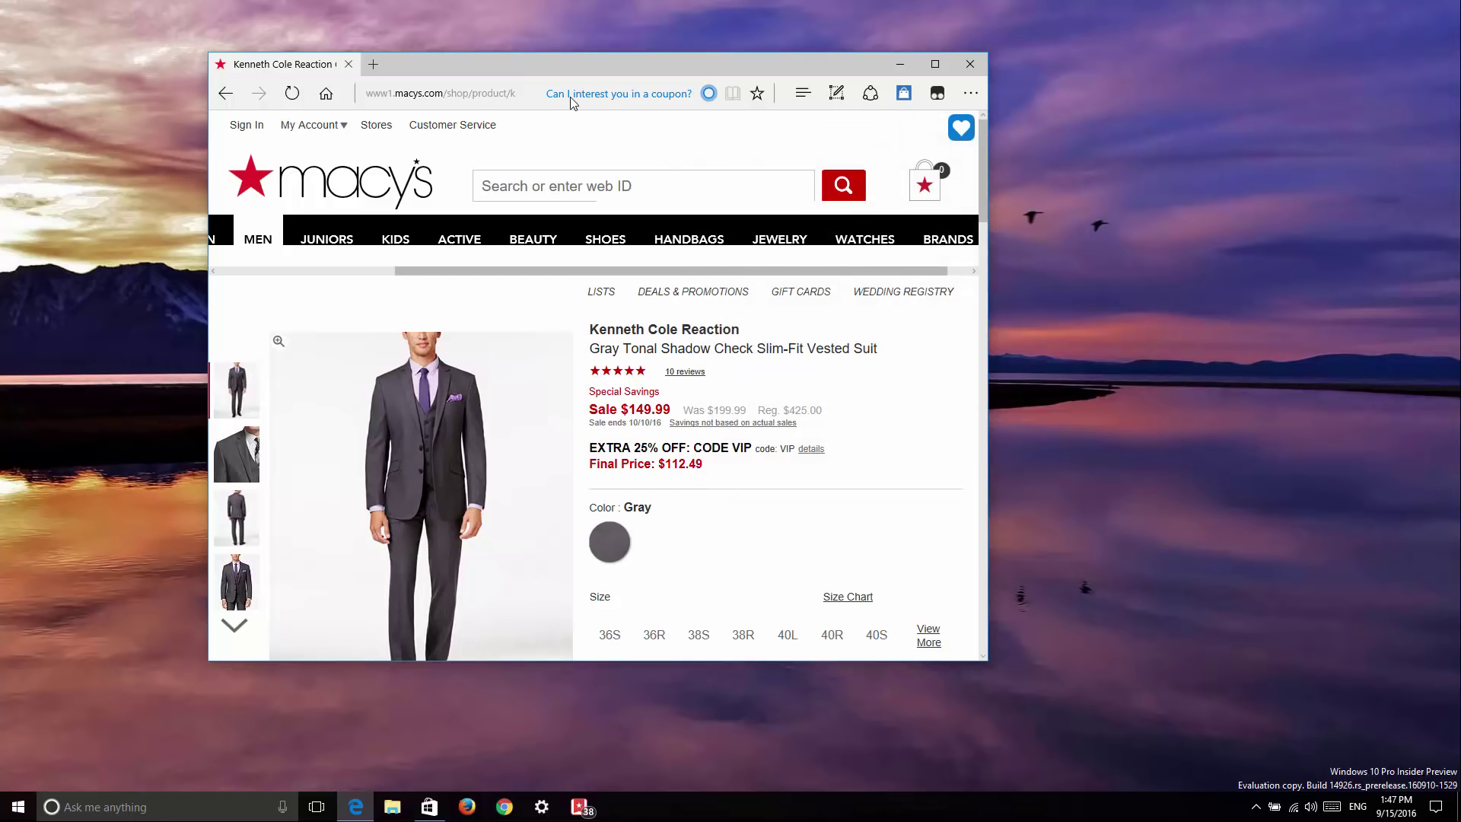
pyautogui.click(679, 100)
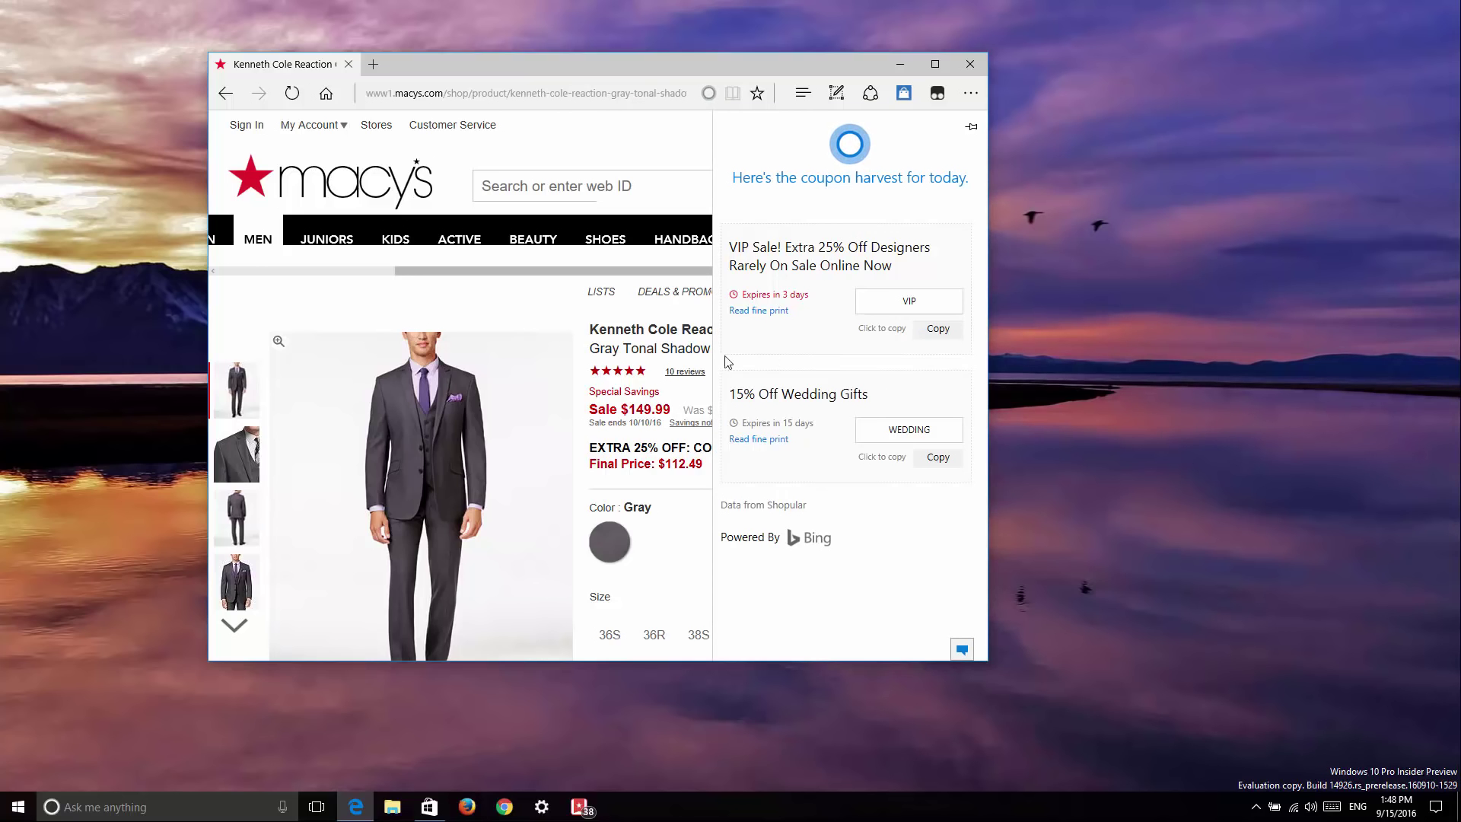
pyautogui.click(626, 160)
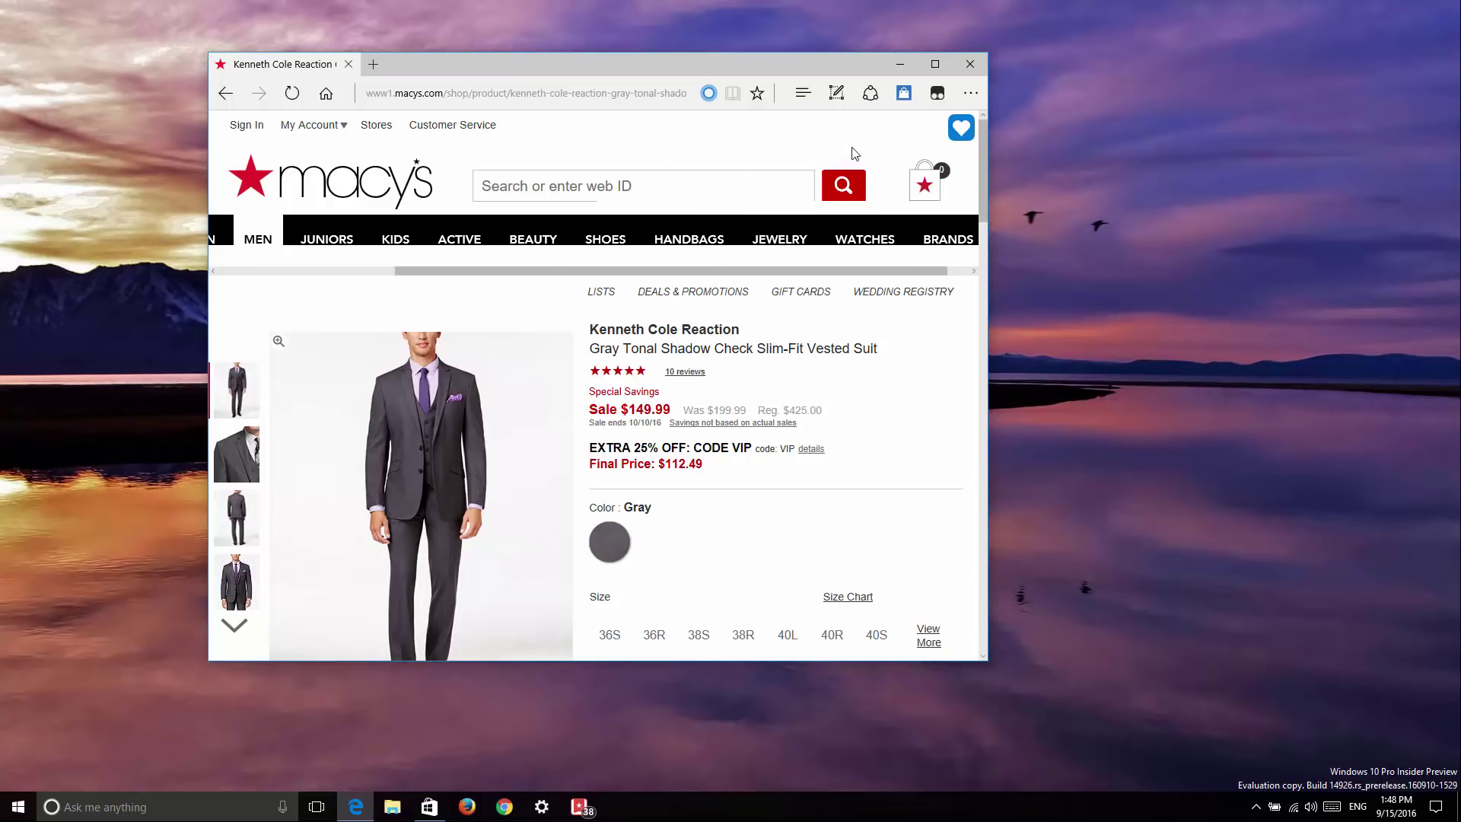
pyautogui.click(971, 66)
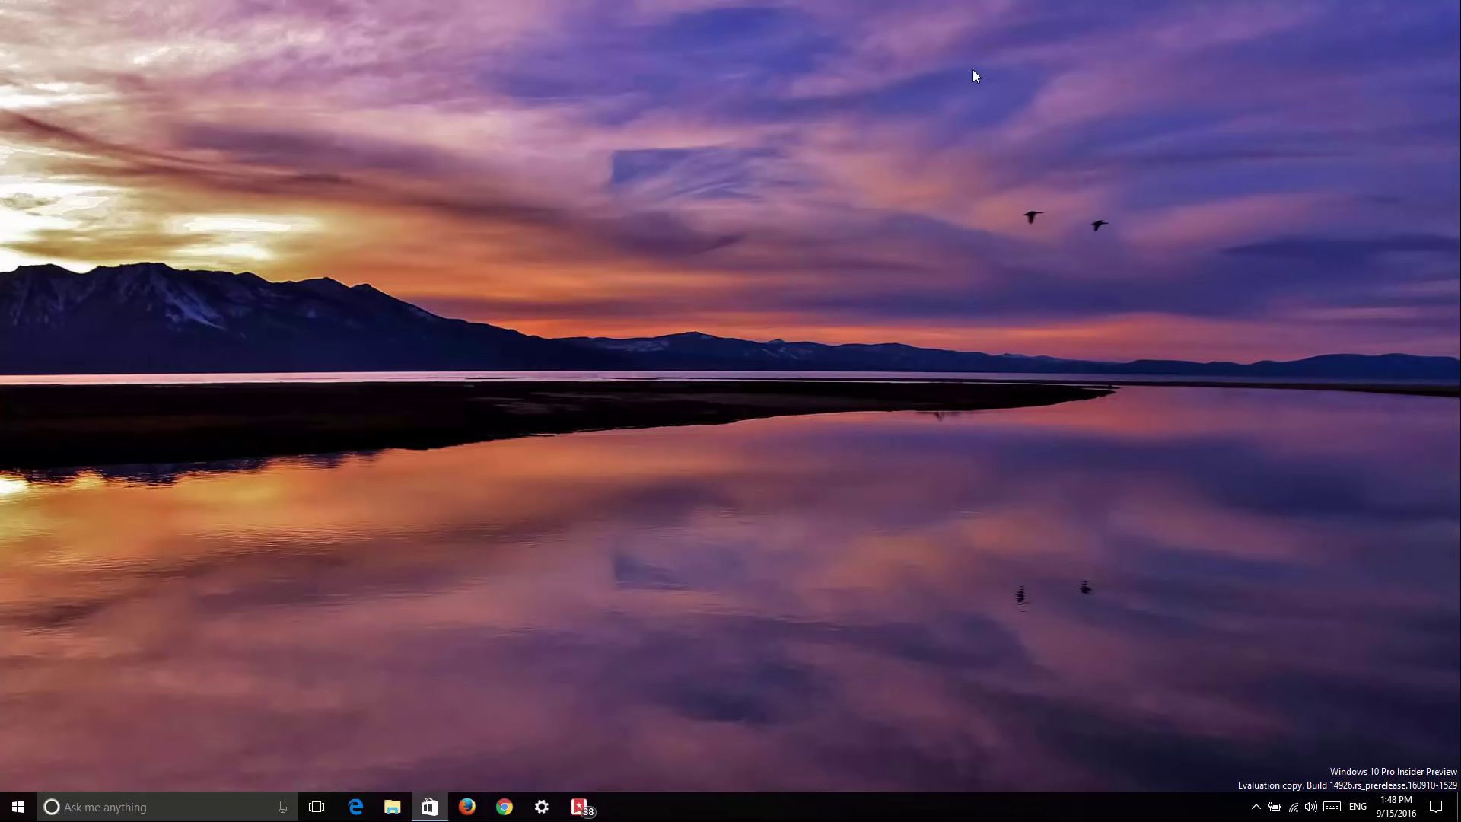